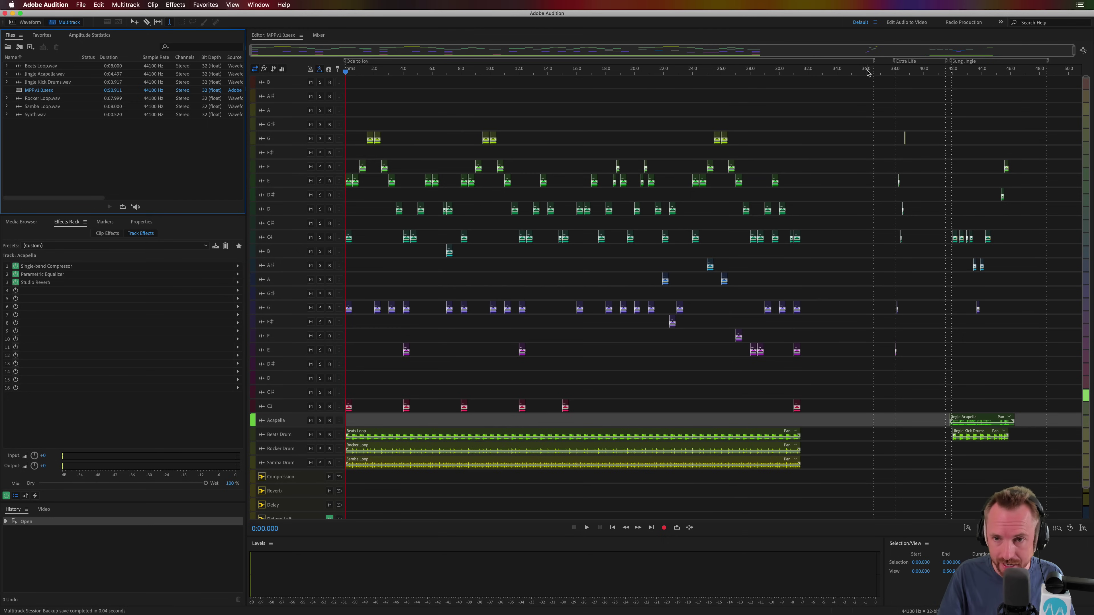
Switch the time ruler to Bars and Beats and place the playhead at 1:4.01
scroll(349, 72, up, 5)
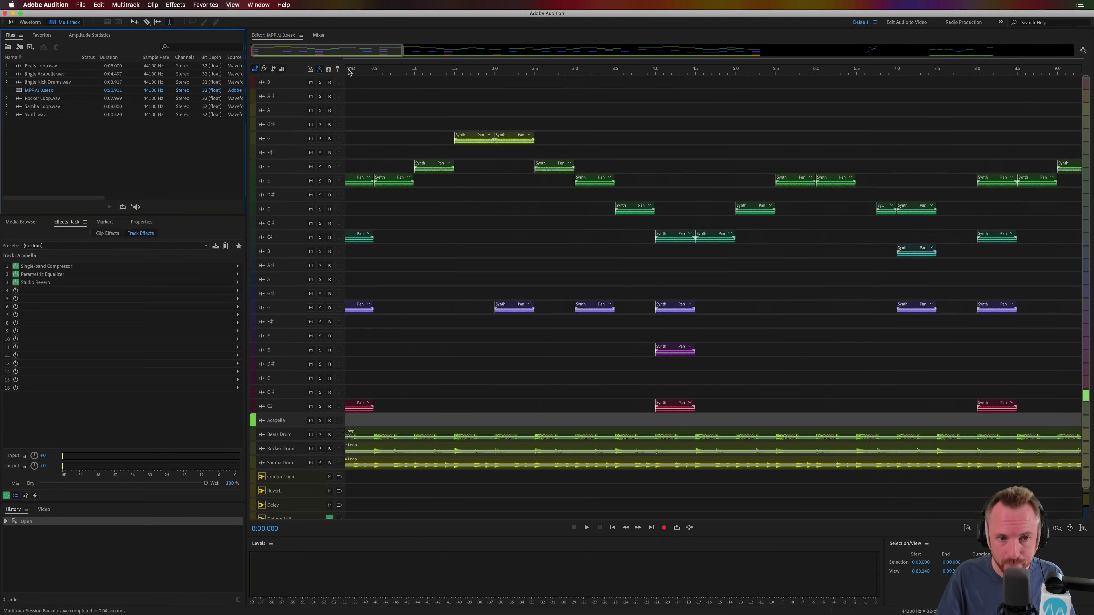
right_click(361, 74)
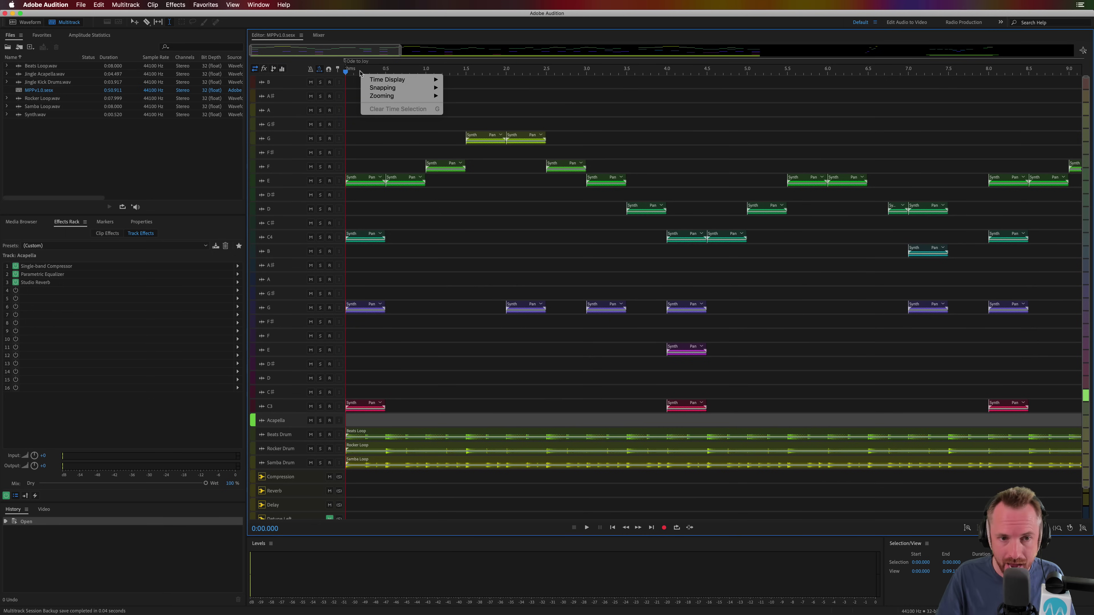
mouse_move(370, 79)
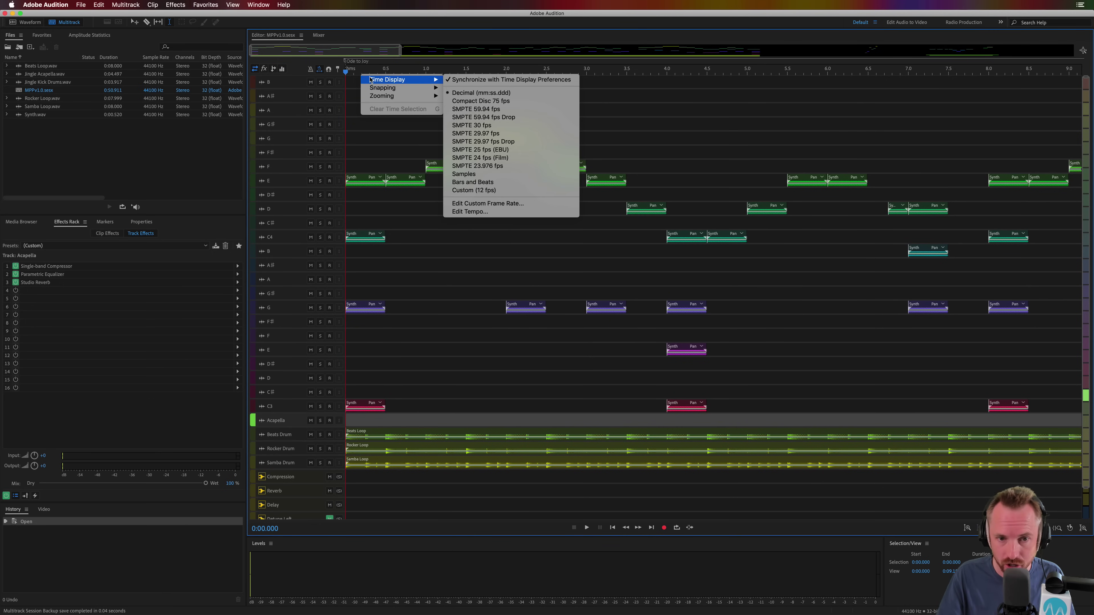
click(474, 184)
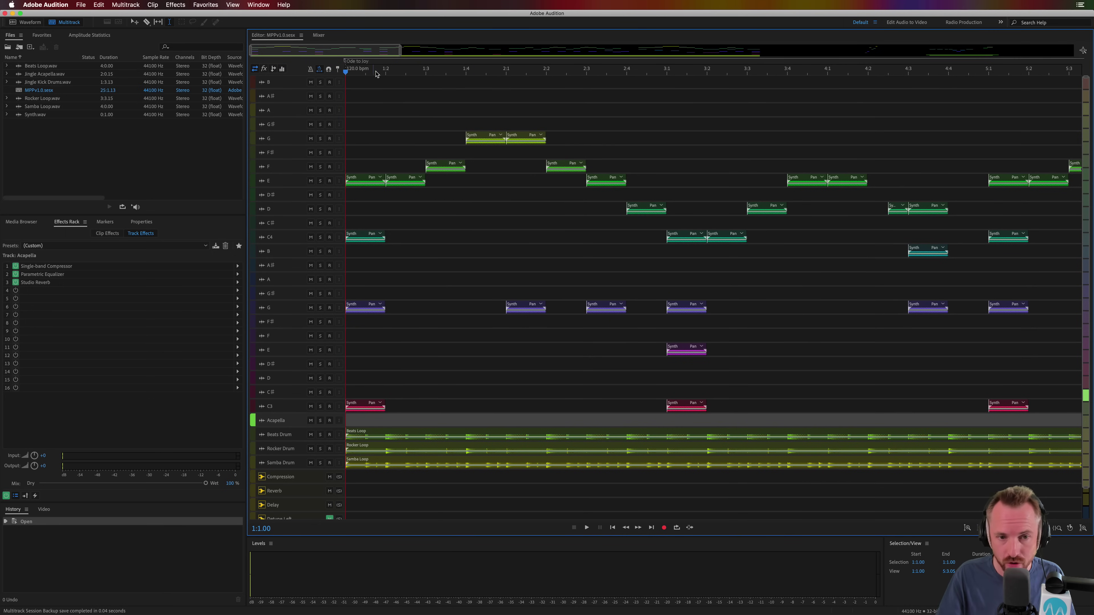
click(459, 77)
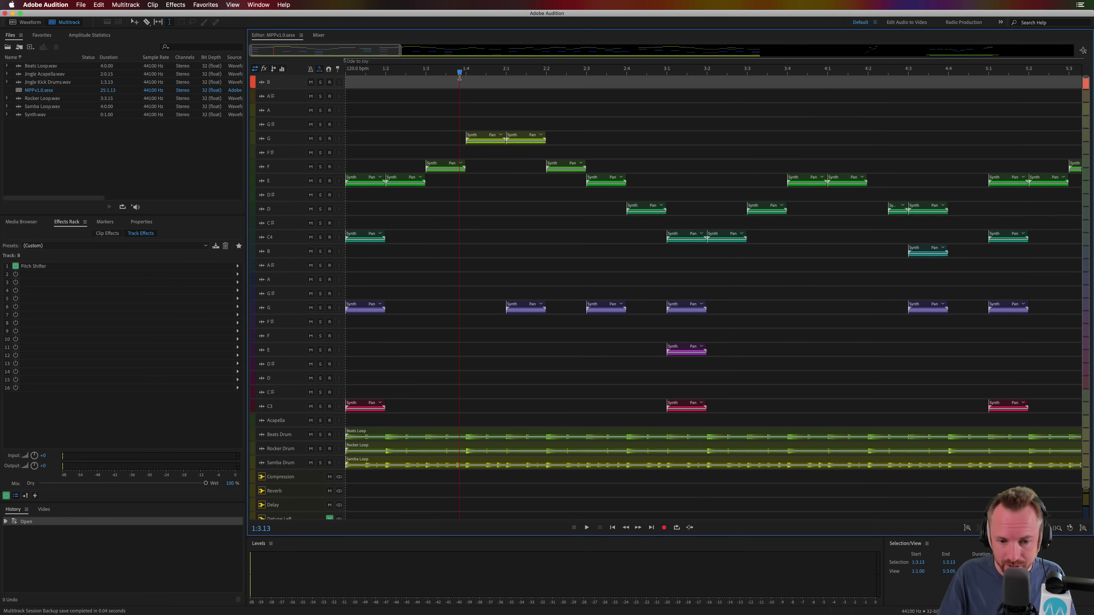
click(468, 81)
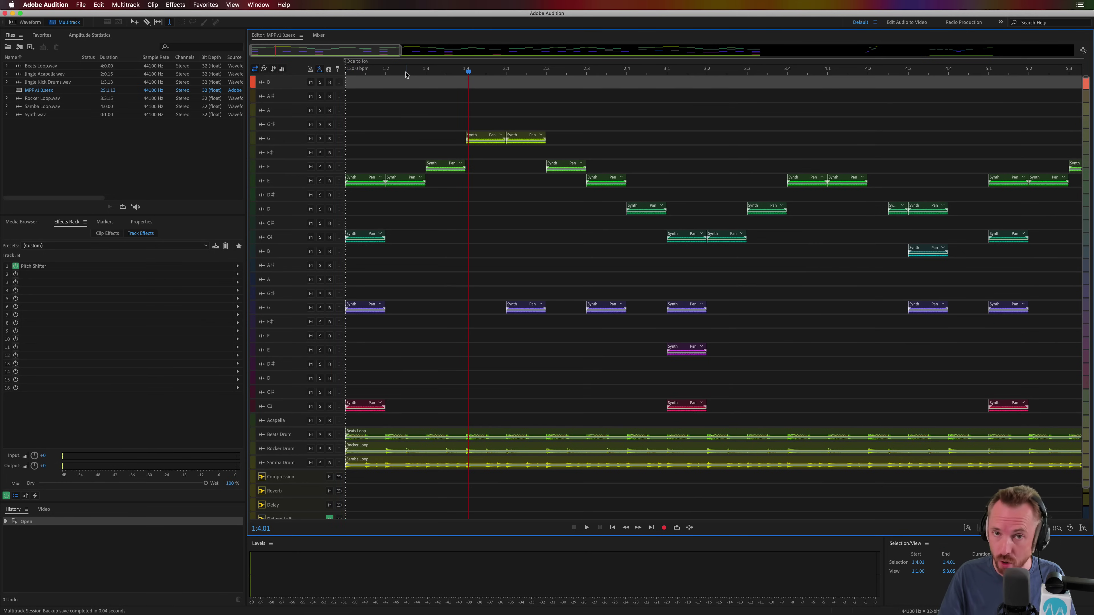
Bring up the Edit Tempo settings from the ruler's Time Display menu
right_click(397, 76)
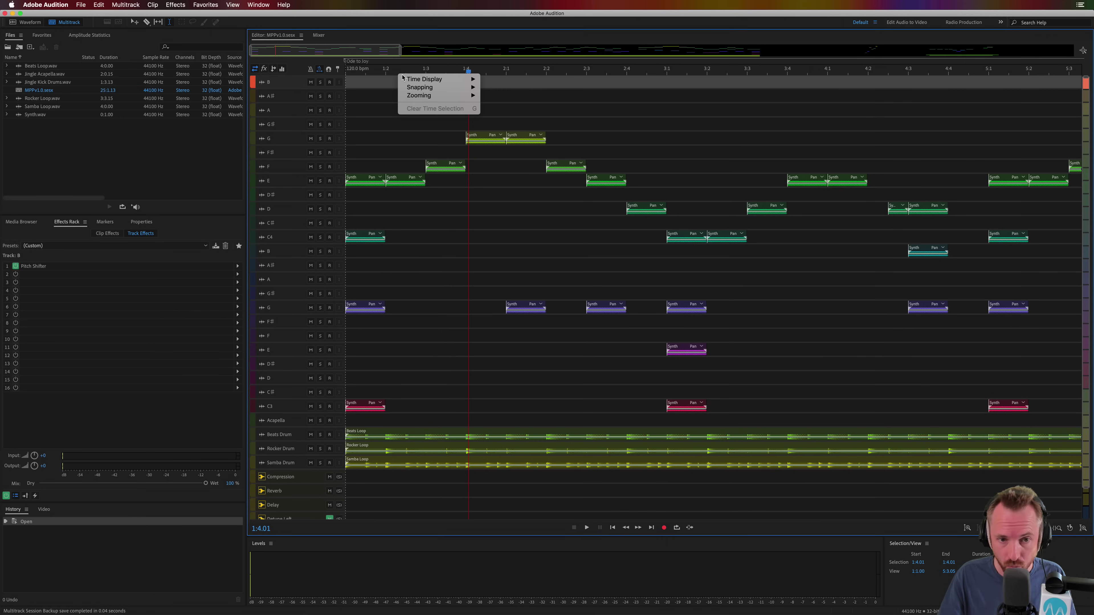
mouse_move(406, 79)
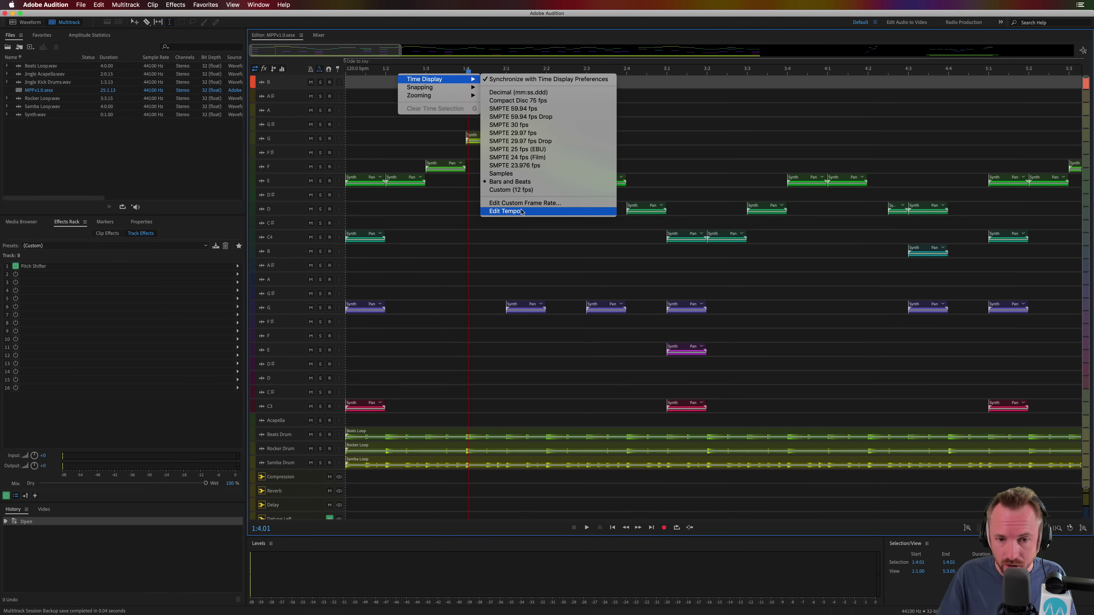
click(552, 214)
Set the session tempo to 138 bpm
click(495, 240)
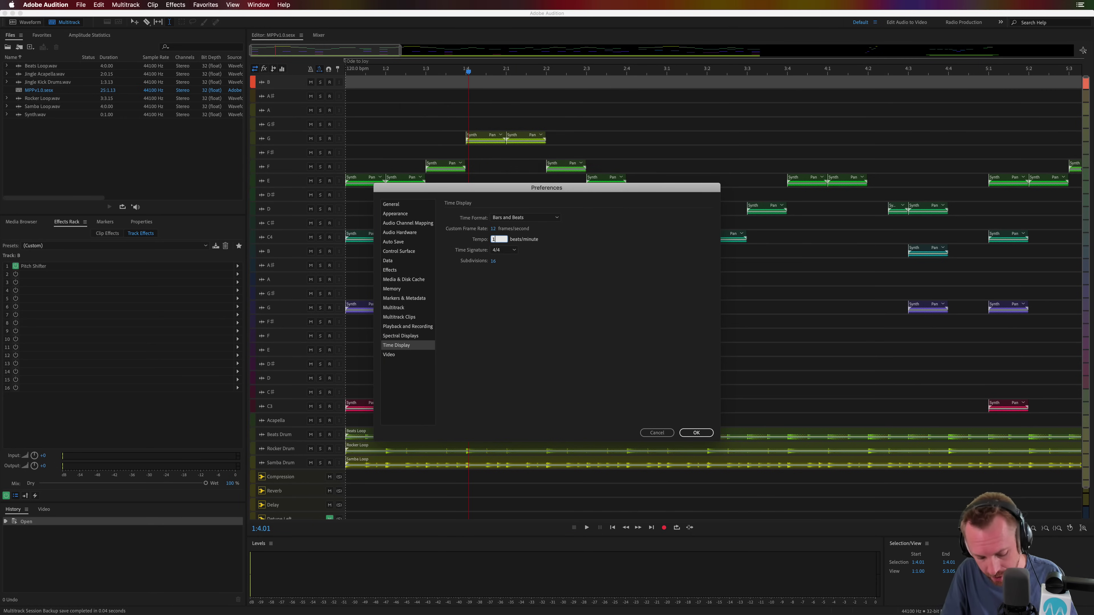
text(138)
key(Return)
key(Return)
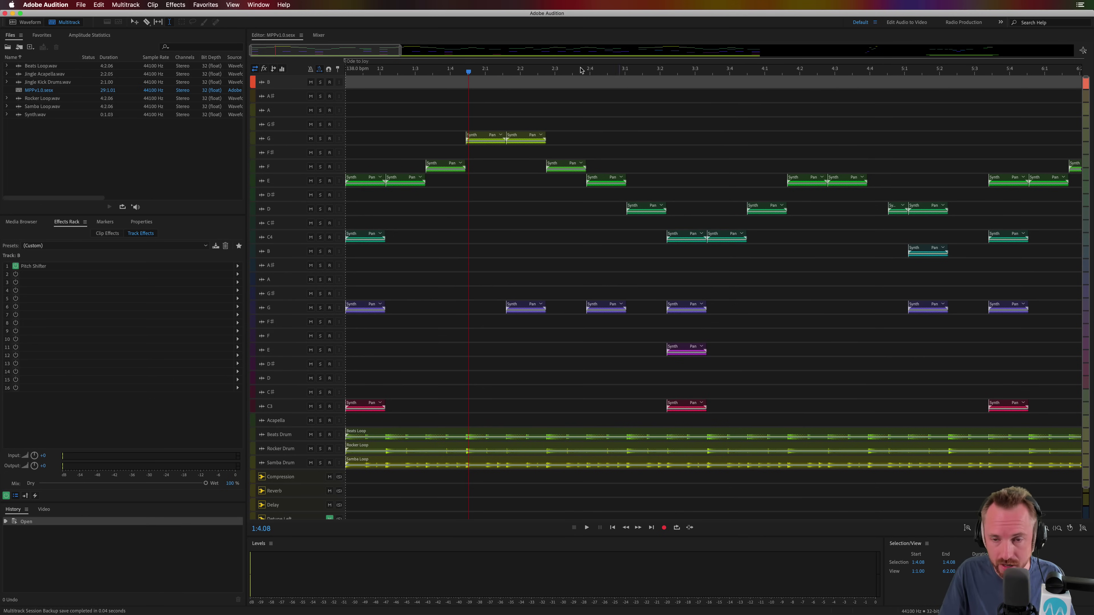
Reopen Edit Tempo and set the session tempo back to 120 bpm
right_click(405, 74)
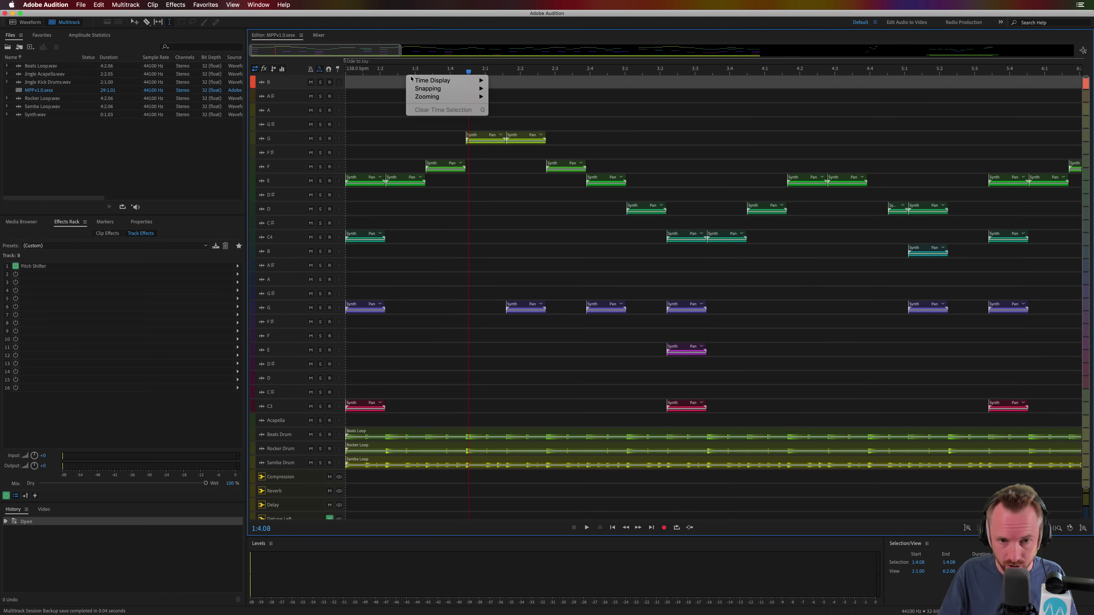
mouse_move(411, 78)
click(537, 216)
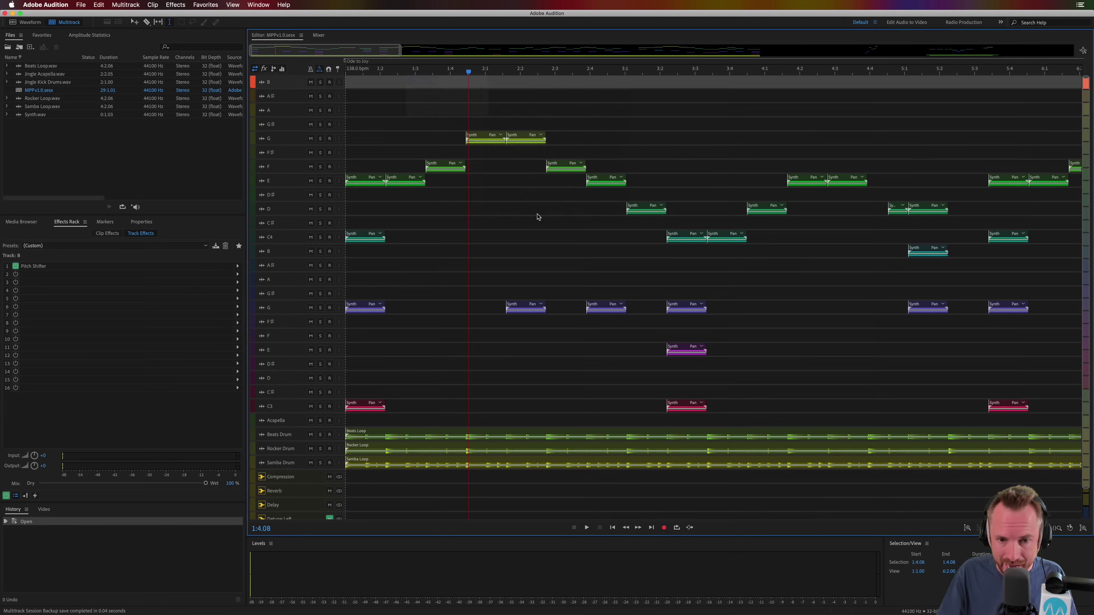
double_click(500, 238)
text(1)
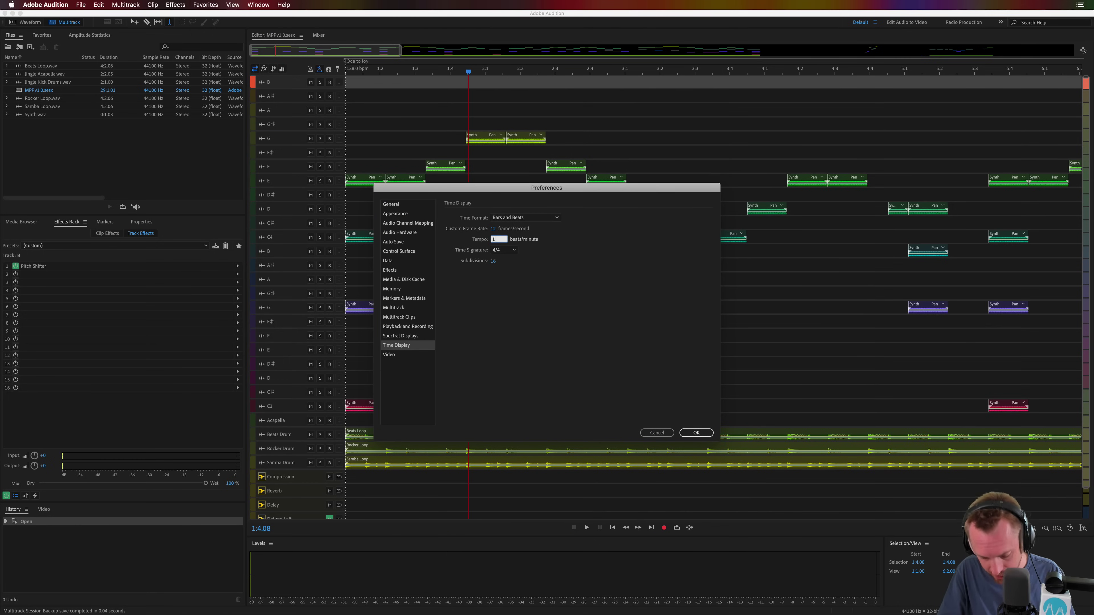
text(20)
key(Return)
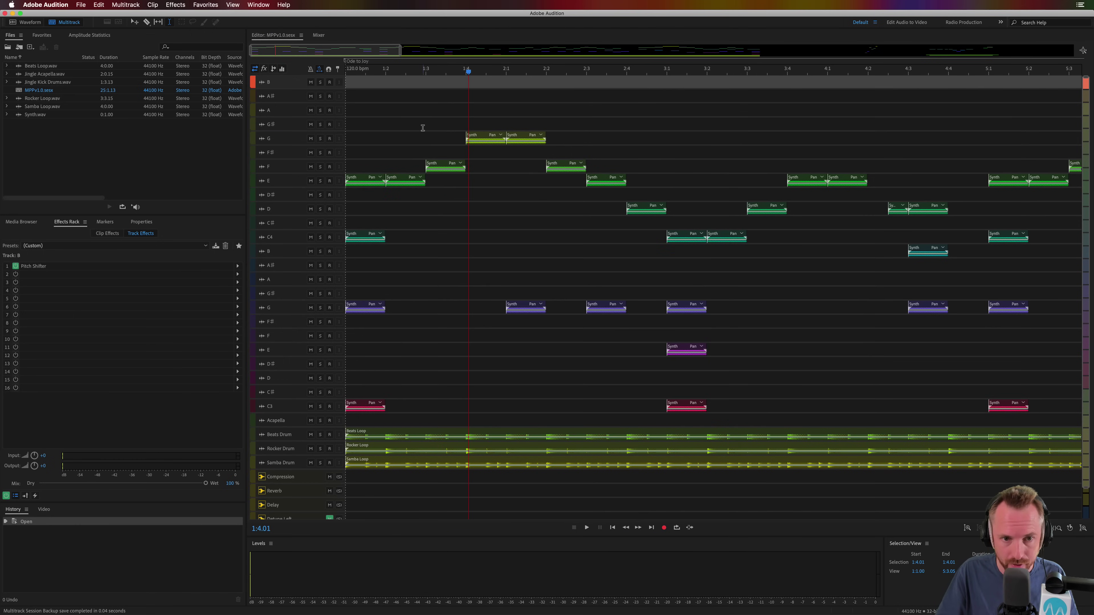
Enable snapping and shift the F-track Synth clip slightly earlier, then zoom out fully
right_click(396, 76)
mouse_move(412, 93)
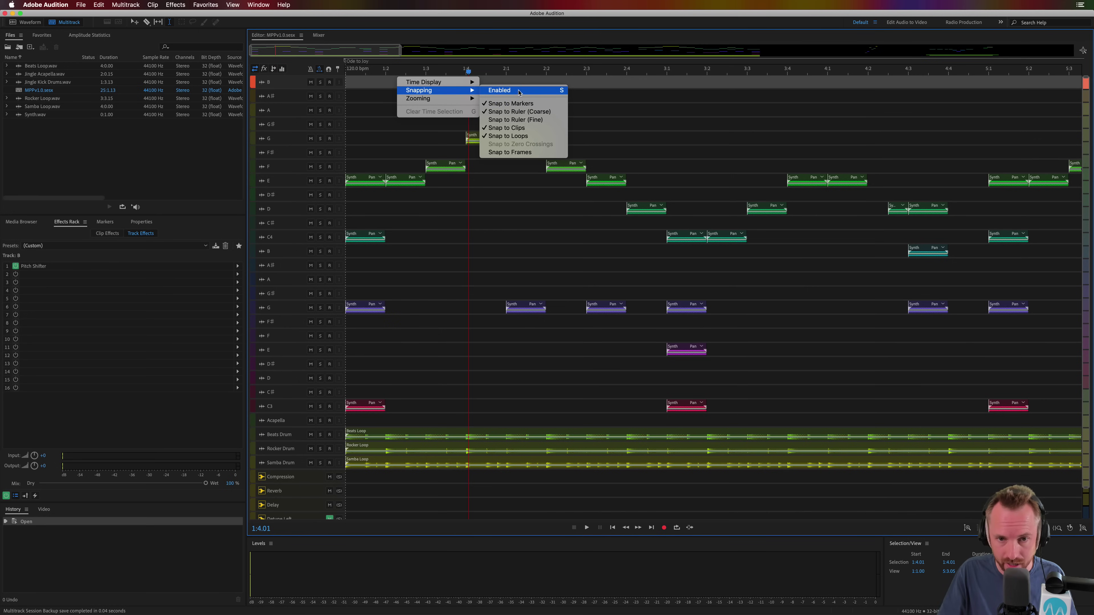
click(485, 90)
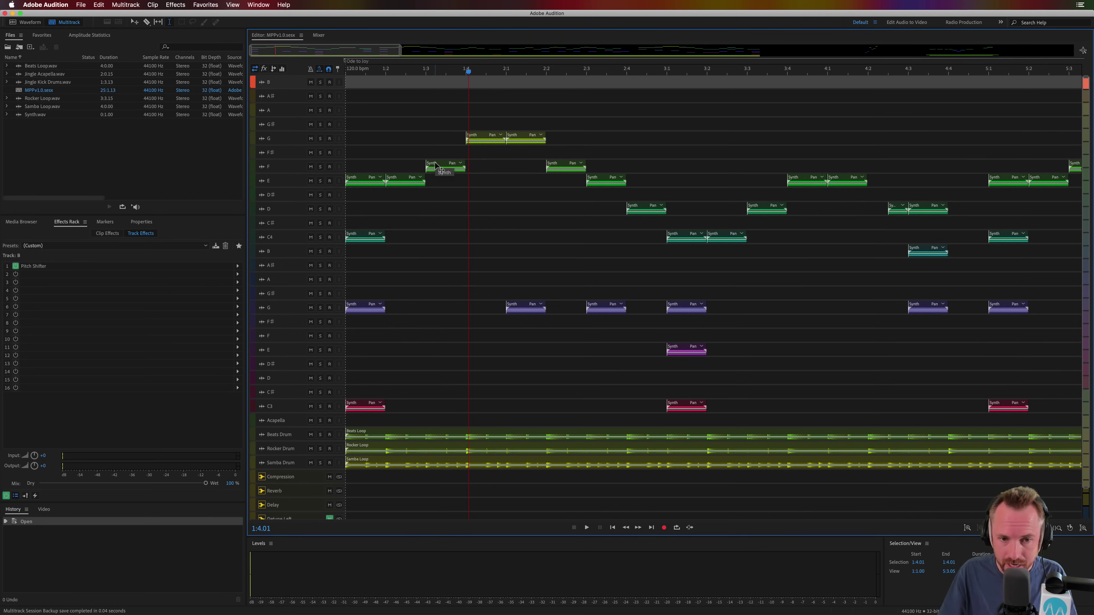
mouse_move(435, 166)
mouse_down()
mouse_move(469, 166)
mouse_move(383, 167)
mouse_move(437, 168)
mouse_up()
key(backslash)
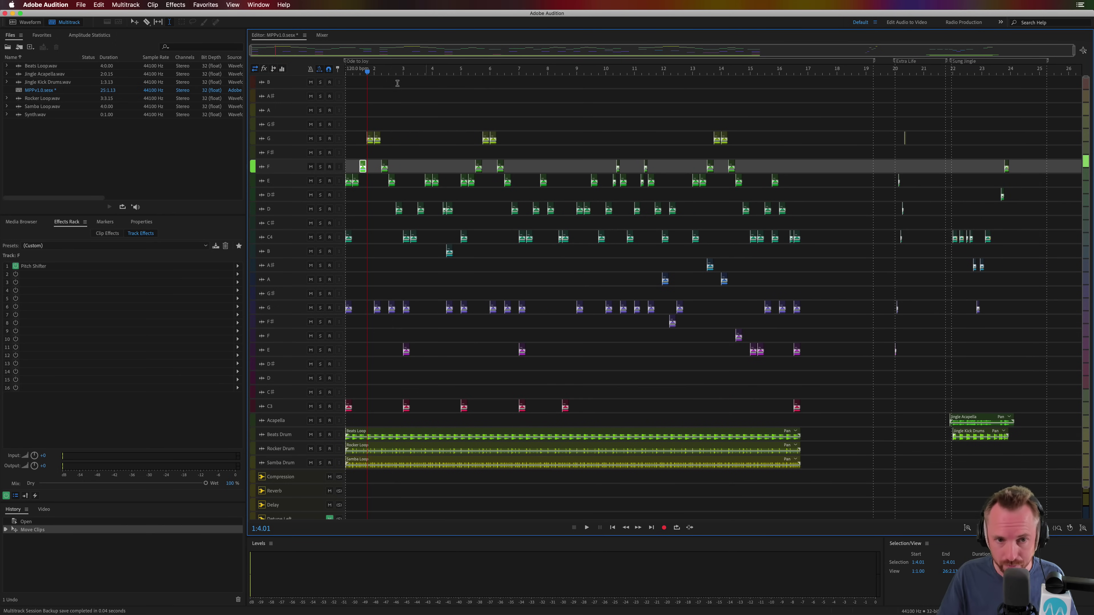
Play the song from the session start, then stop it
key(Home)
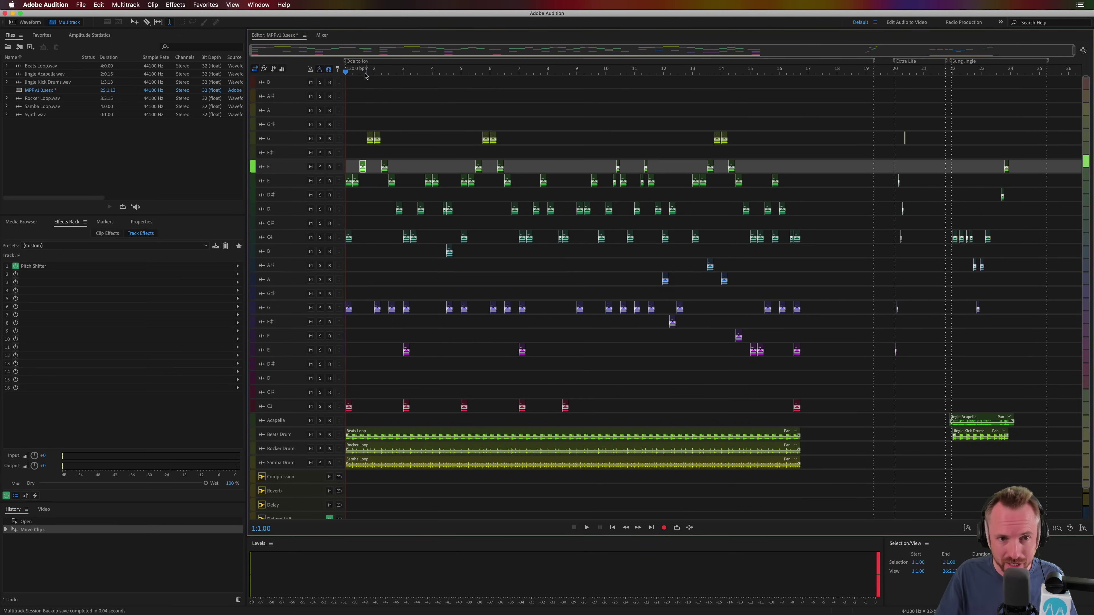
scroll(346, 73, up, 3)
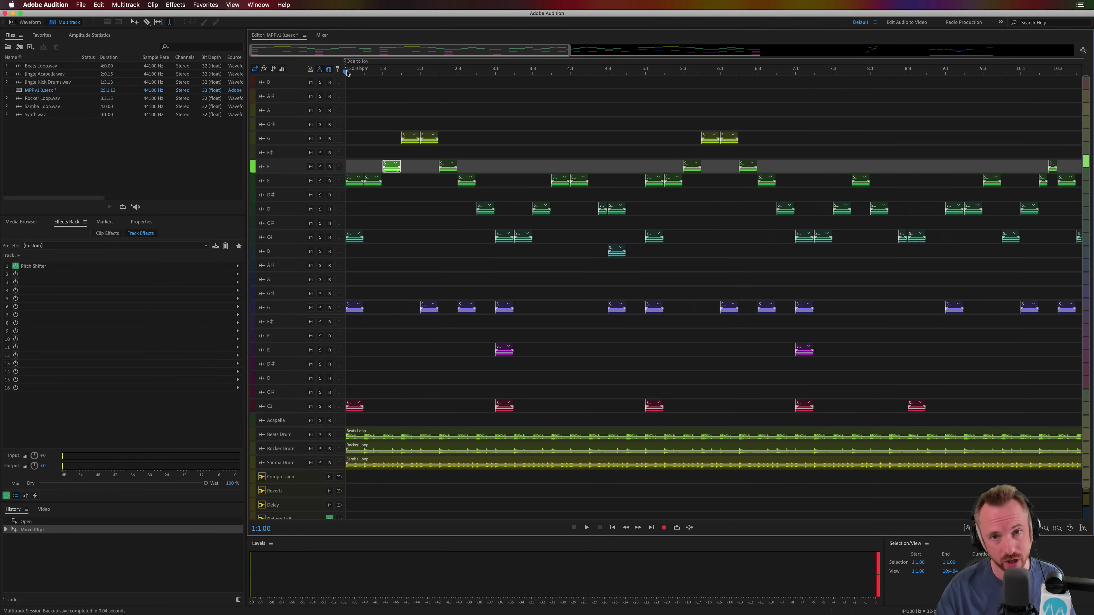
key(space)
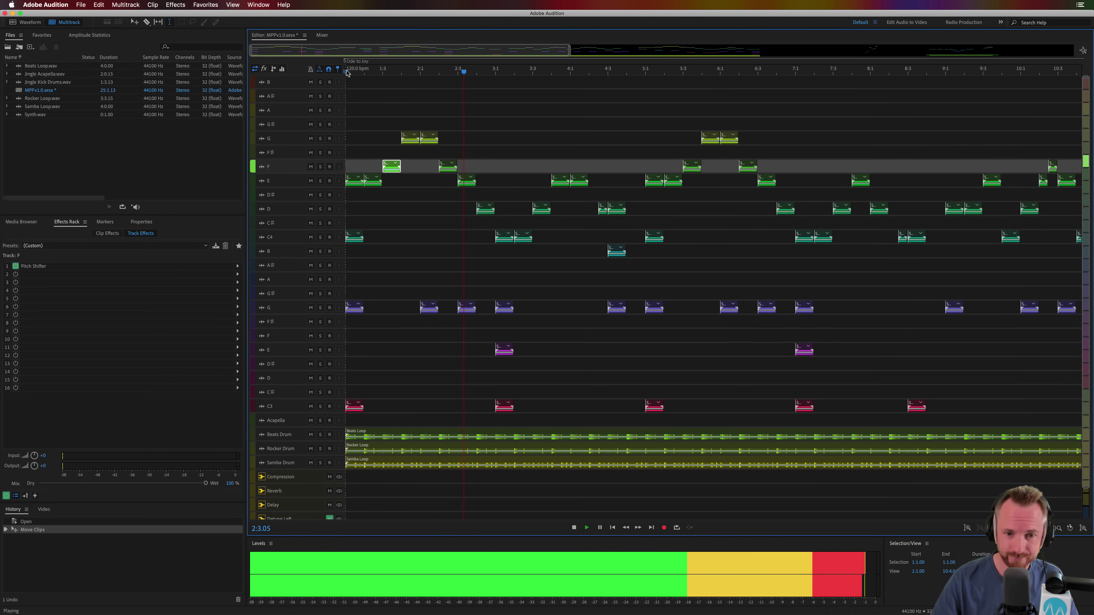
key(space)
key(backslash)
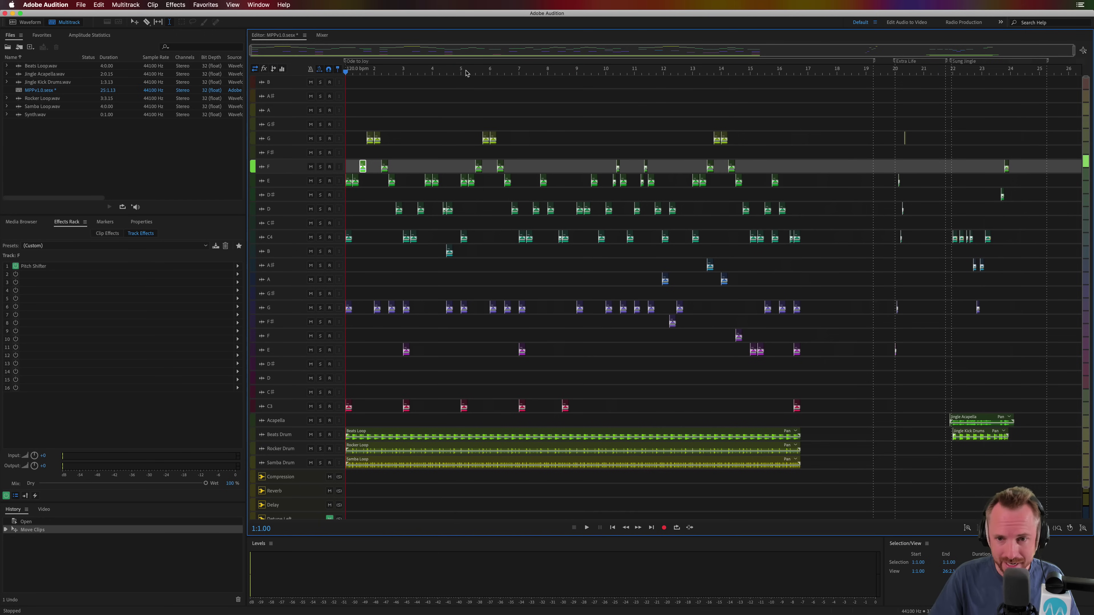
Play from around 19:4.06, stop playback, and scroll back to bar 1
click(896, 73)
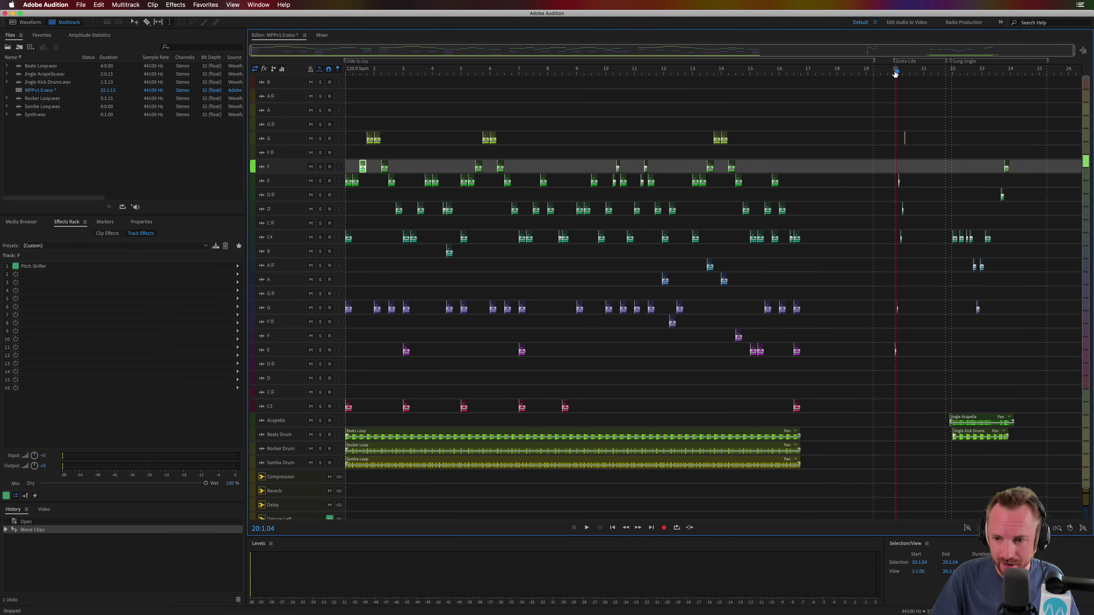
drag(896, 73, 894, 73)
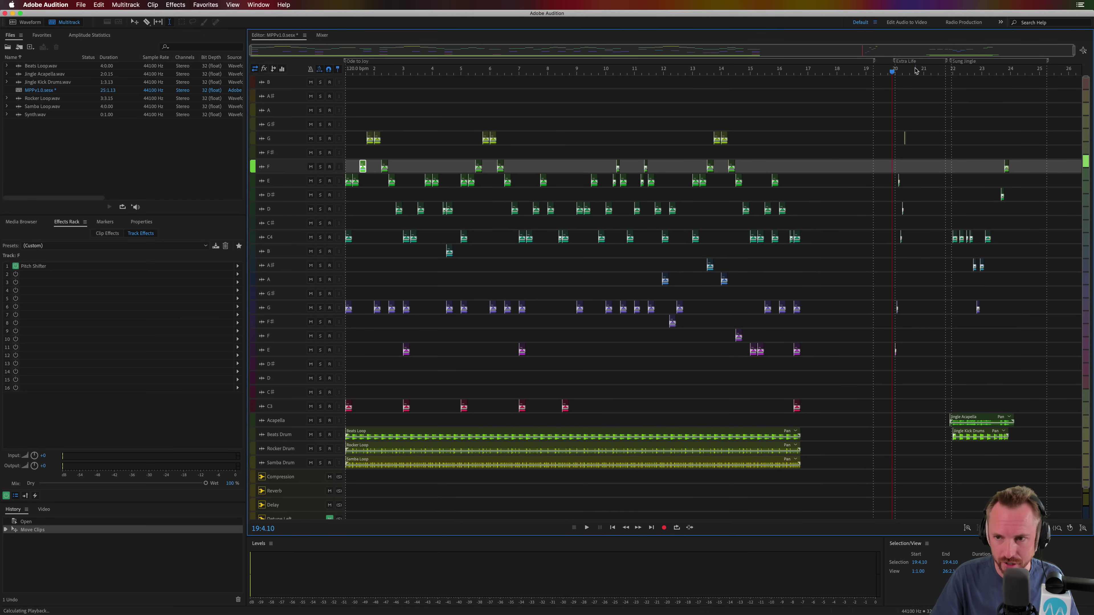
scroll(916, 71, up, 3)
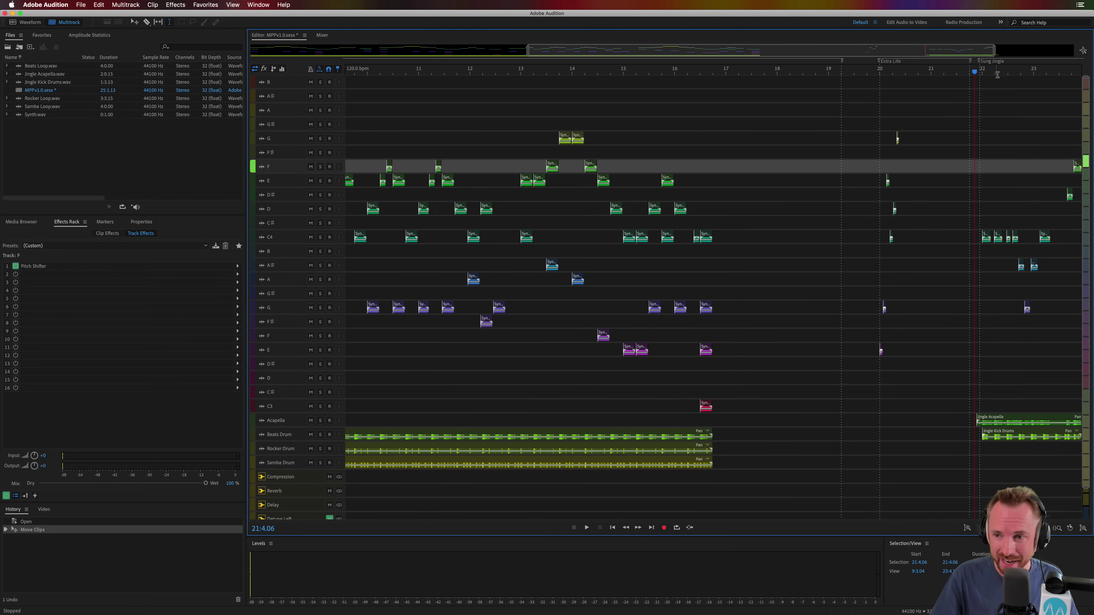
scroll(997, 74, down, 2)
key(space)
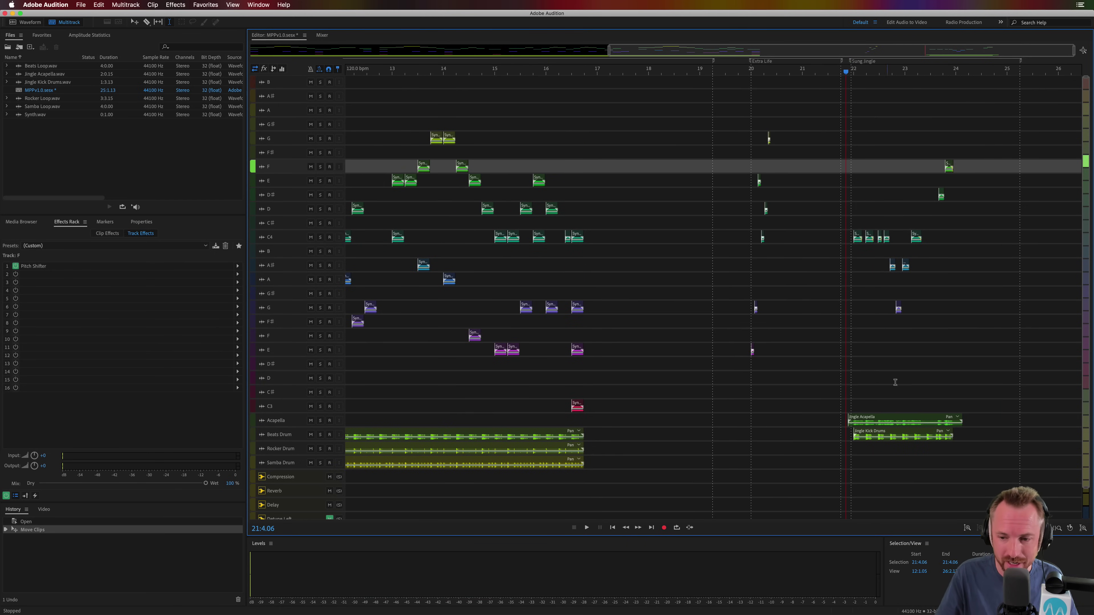
key(space)
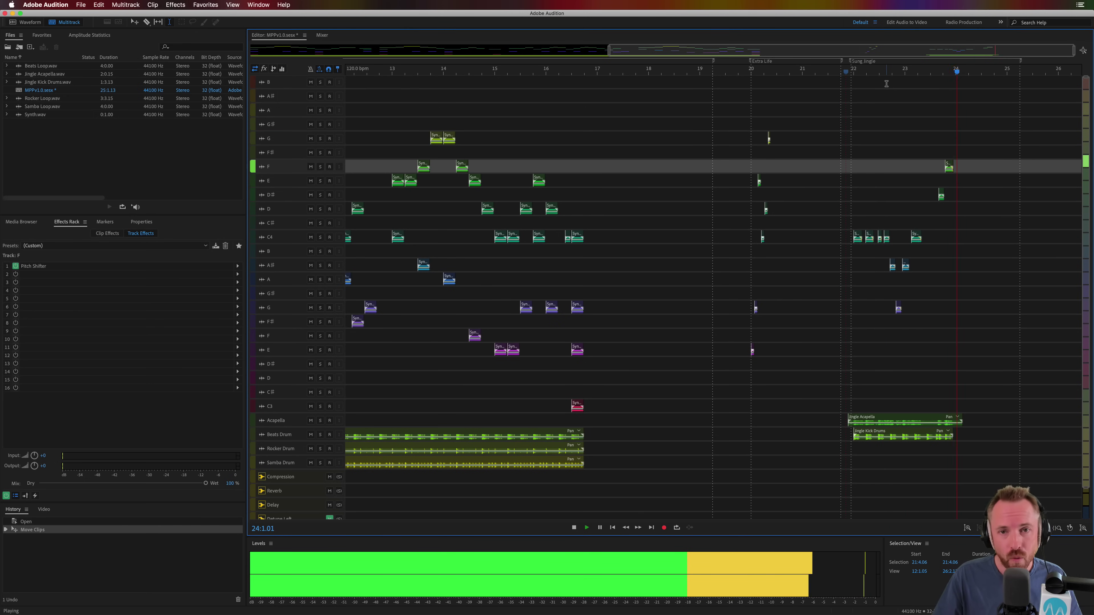
key(space)
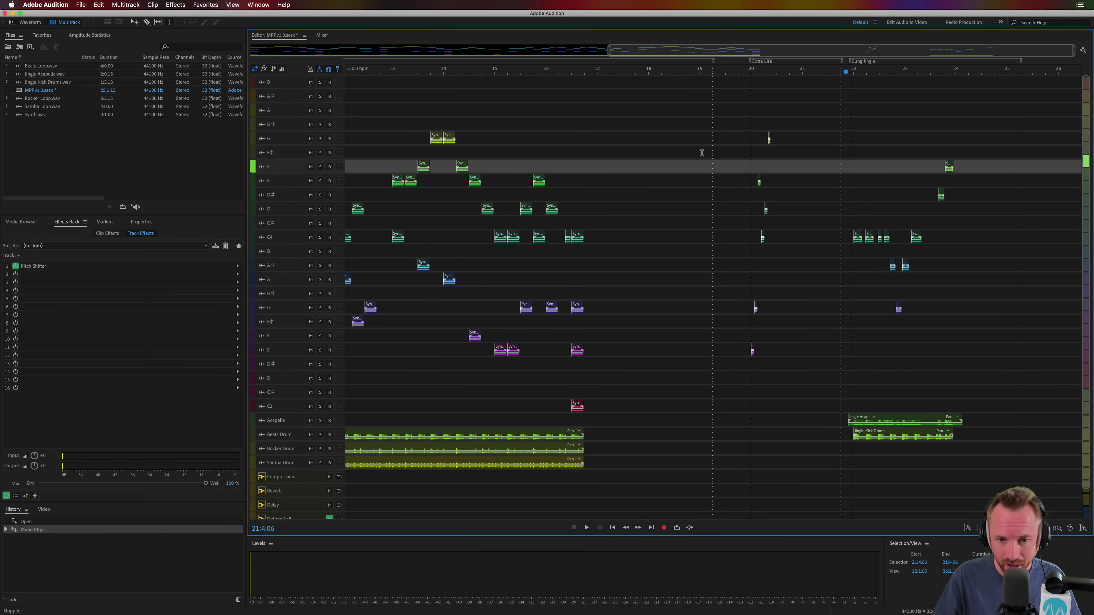
scroll(702, 152, left, 10)
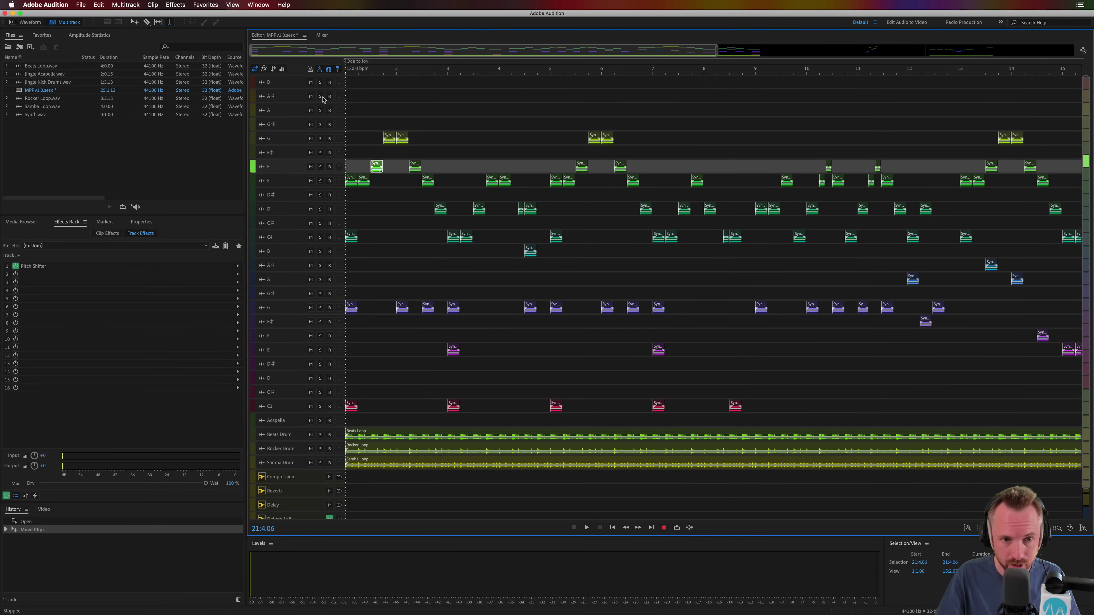
Switch to the Waveform view and create a new empty audio file, Untitled 1
click(26, 22)
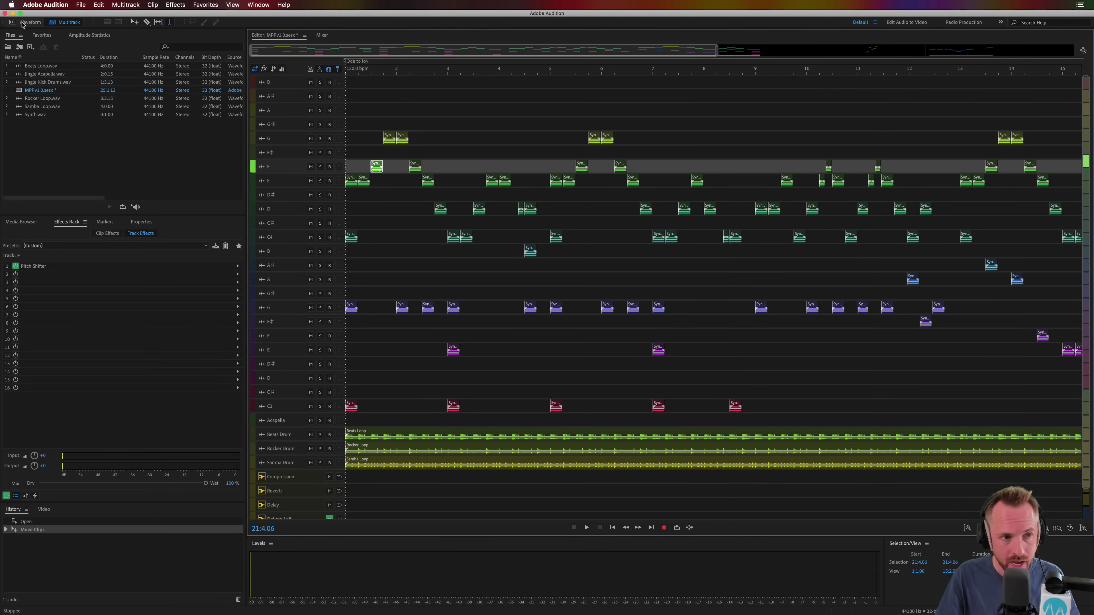
click(81, 5)
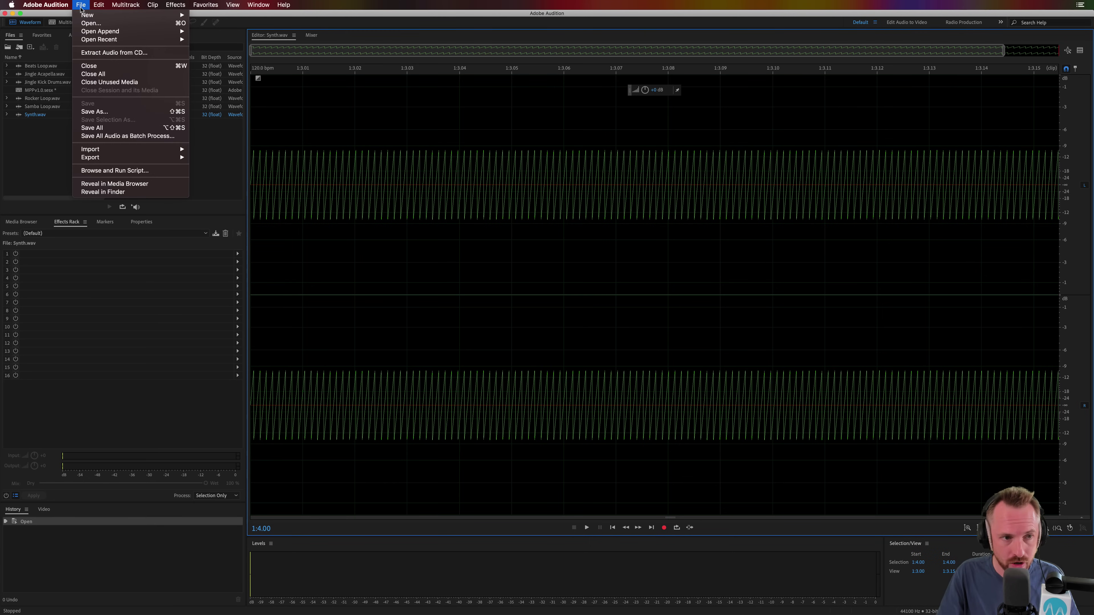
mouse_move(177, 15)
click(214, 25)
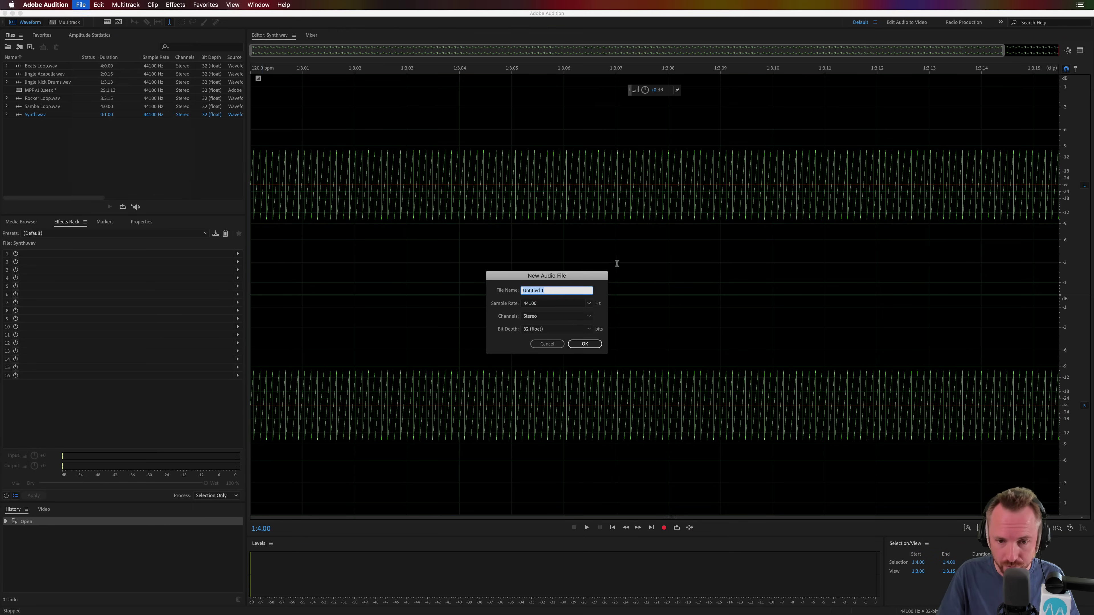
click(582, 344)
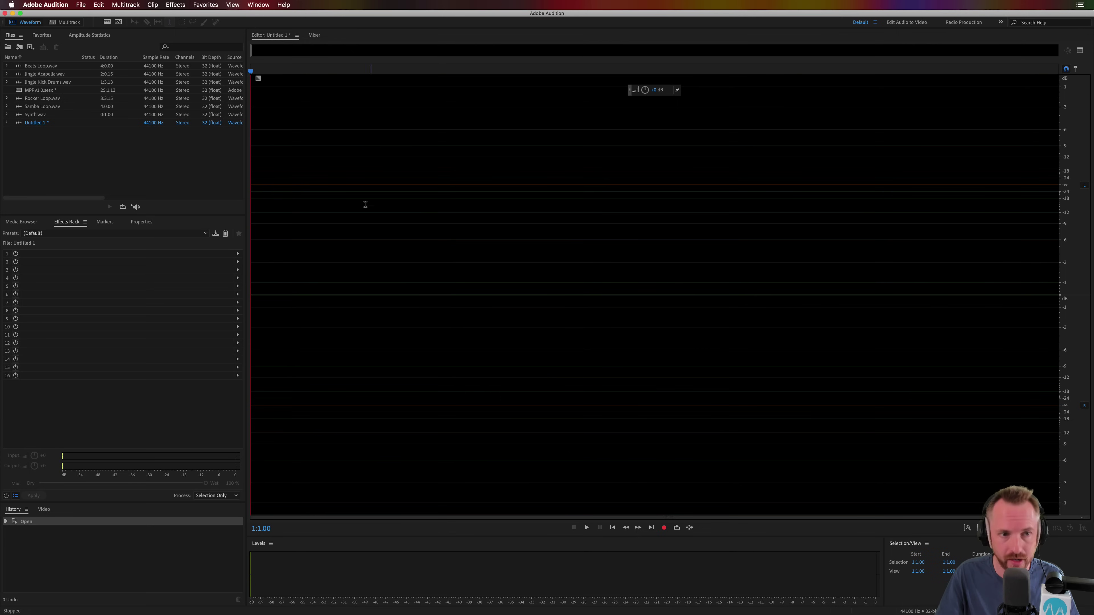
click(175, 6)
Open Generate Tones and preview the default 440 Hz sine tone
mouse_move(258, 69)
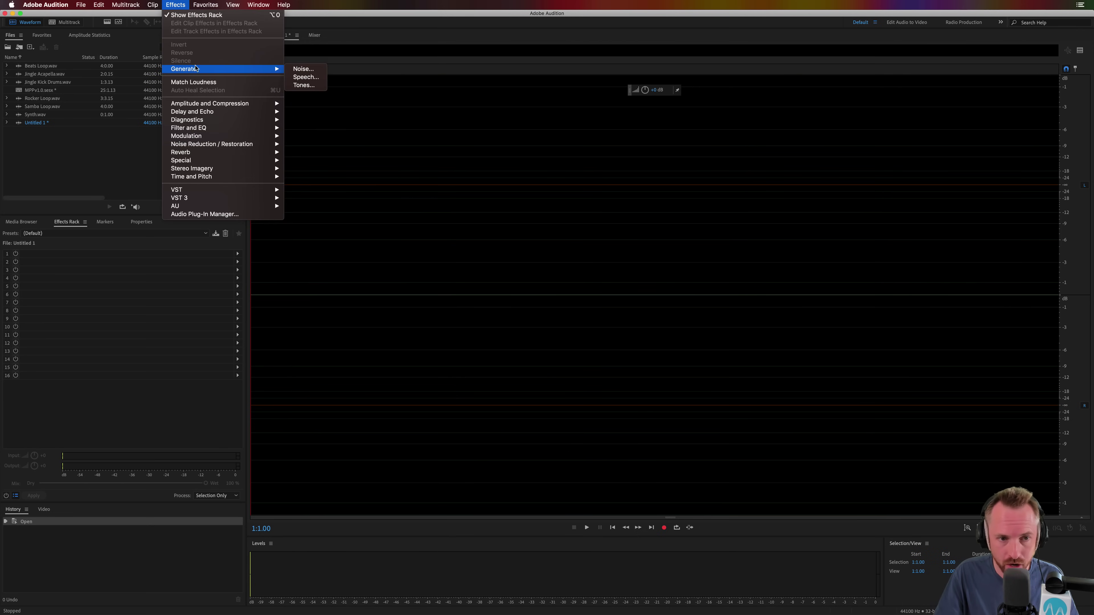
click(302, 85)
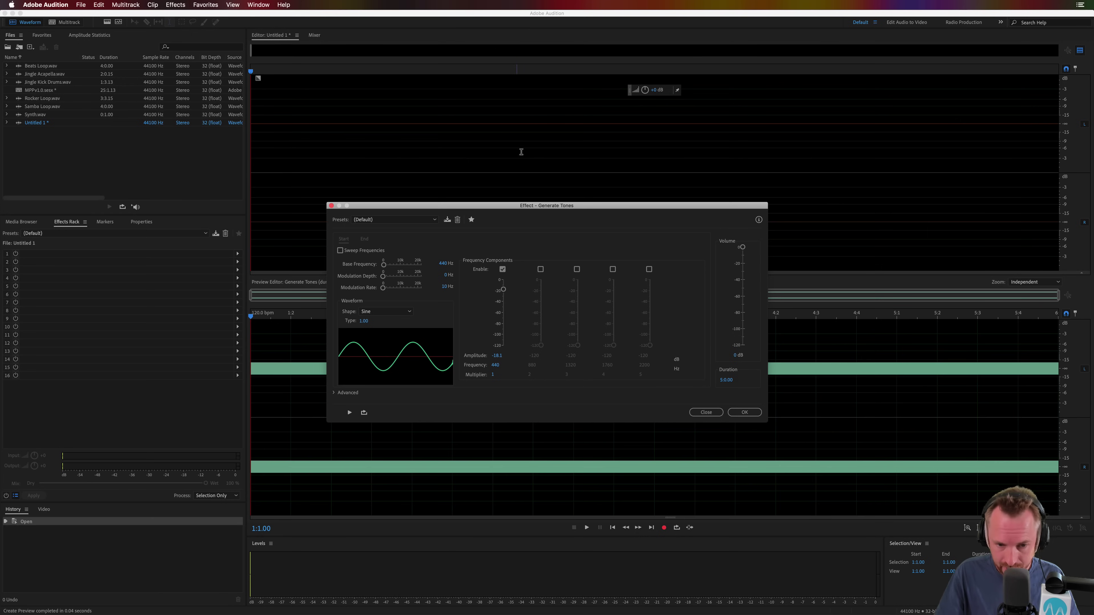
key(space)
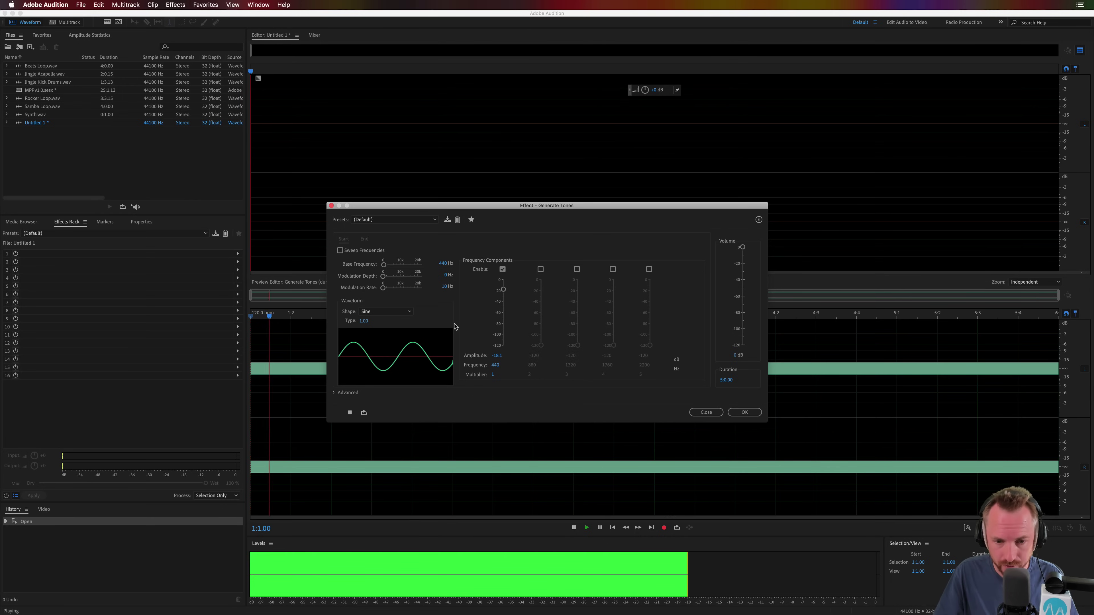
key(space)
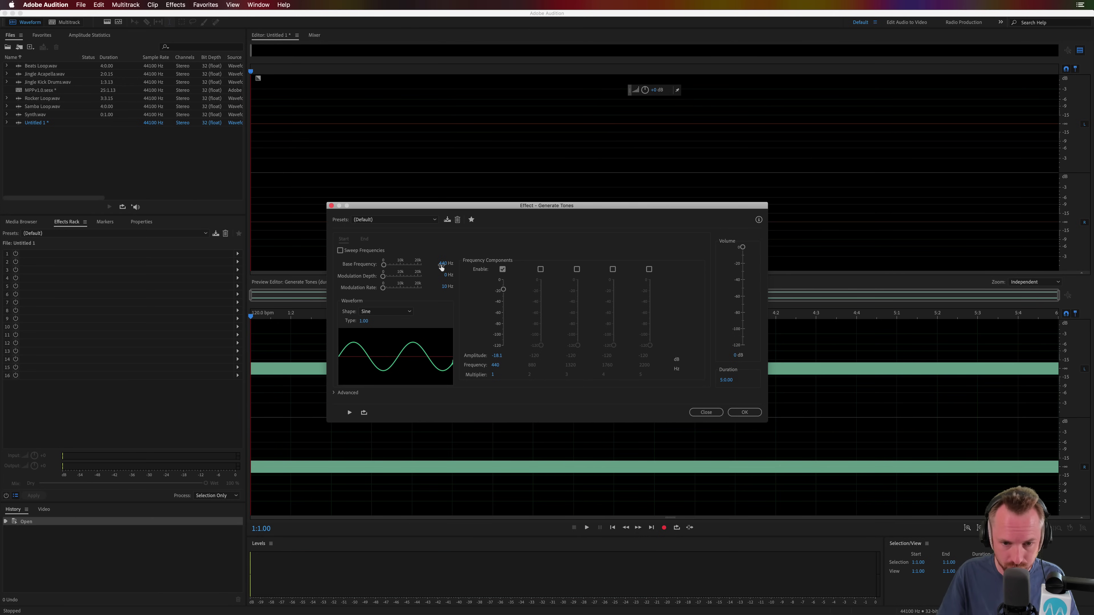
Try the Church Organ, Linear Sweep, Major Chord and Minor Chord tone presets
click(393, 219)
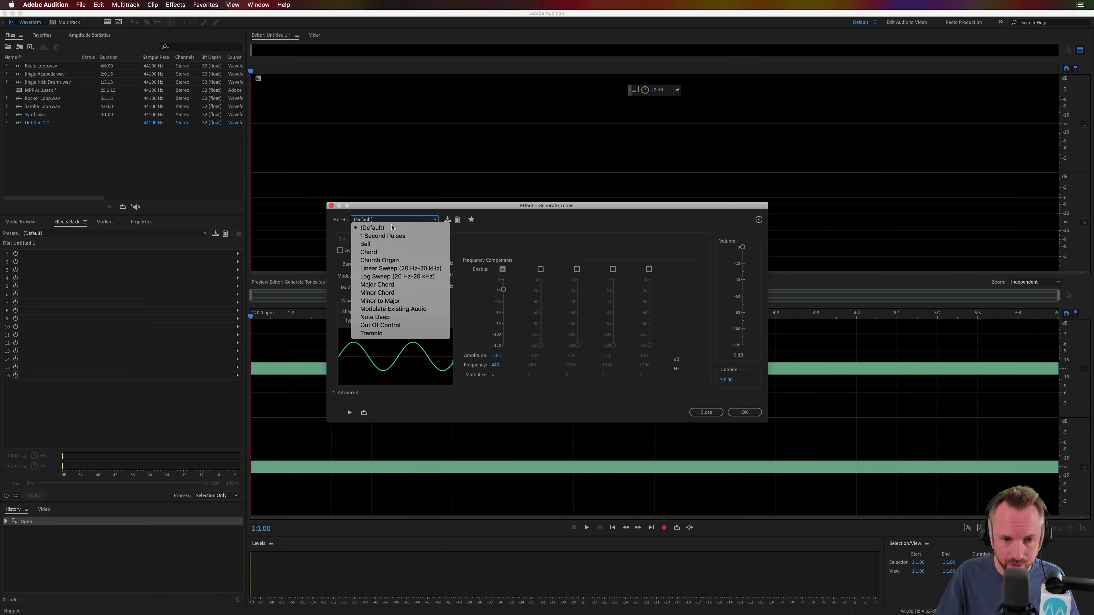
click(389, 262)
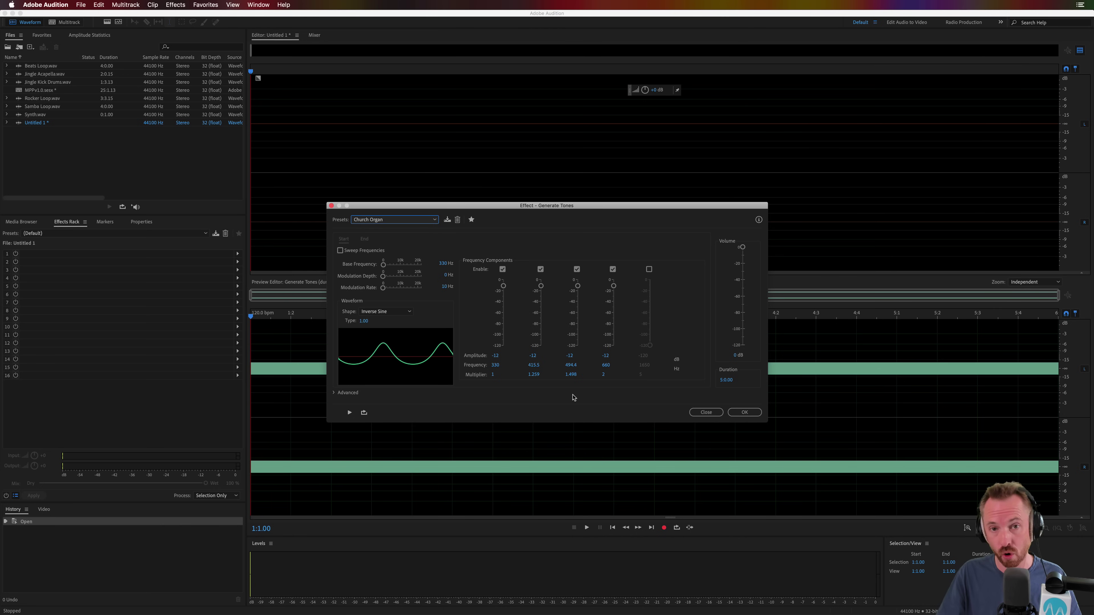
click(394, 220)
click(407, 268)
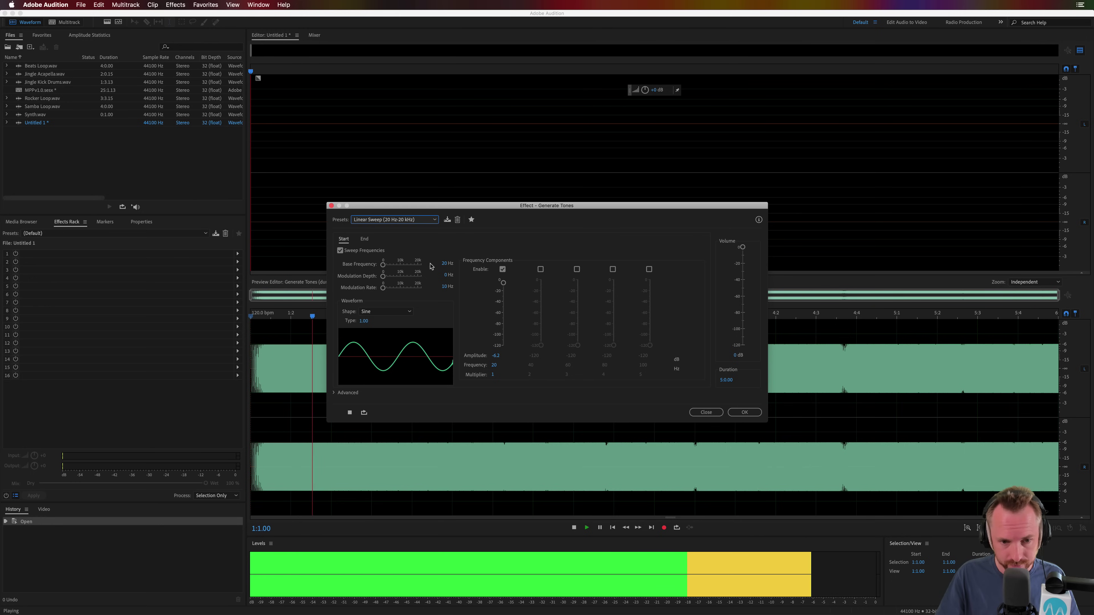
click(394, 219)
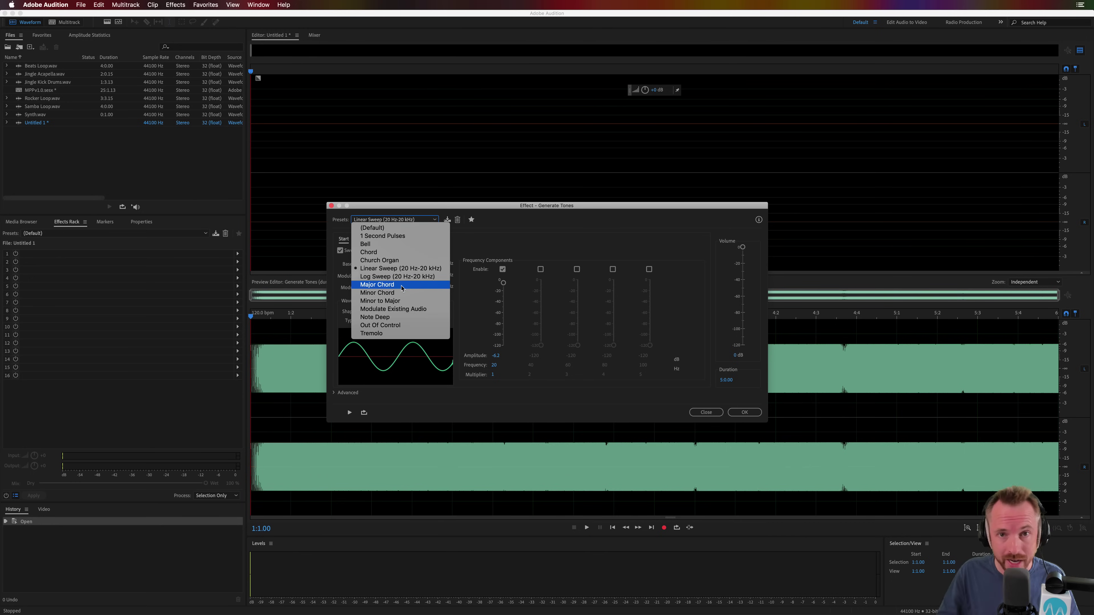
click(402, 286)
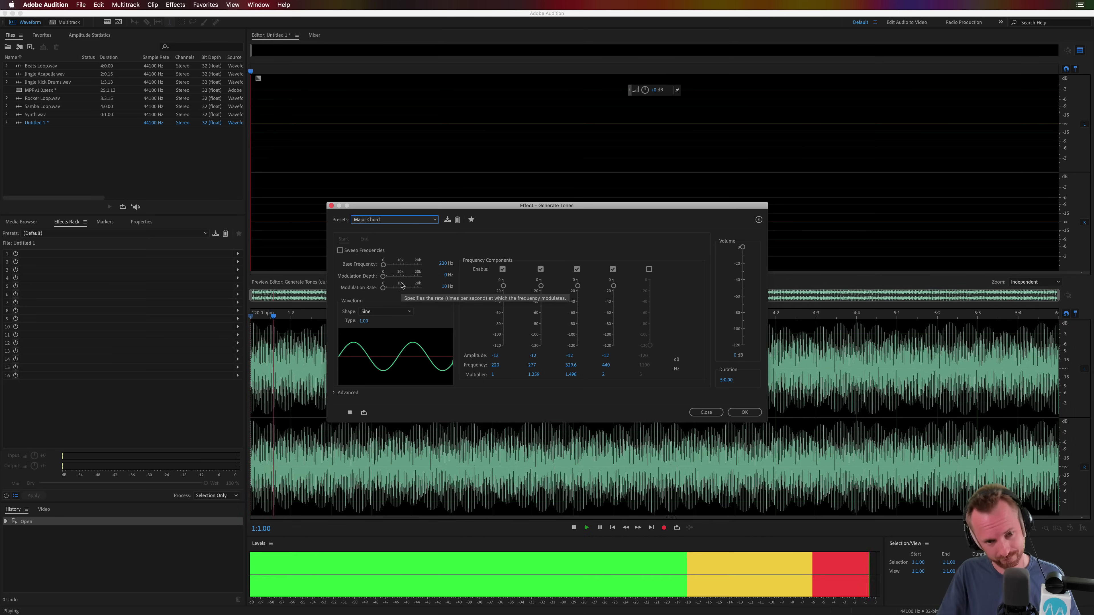
click(394, 219)
click(382, 293)
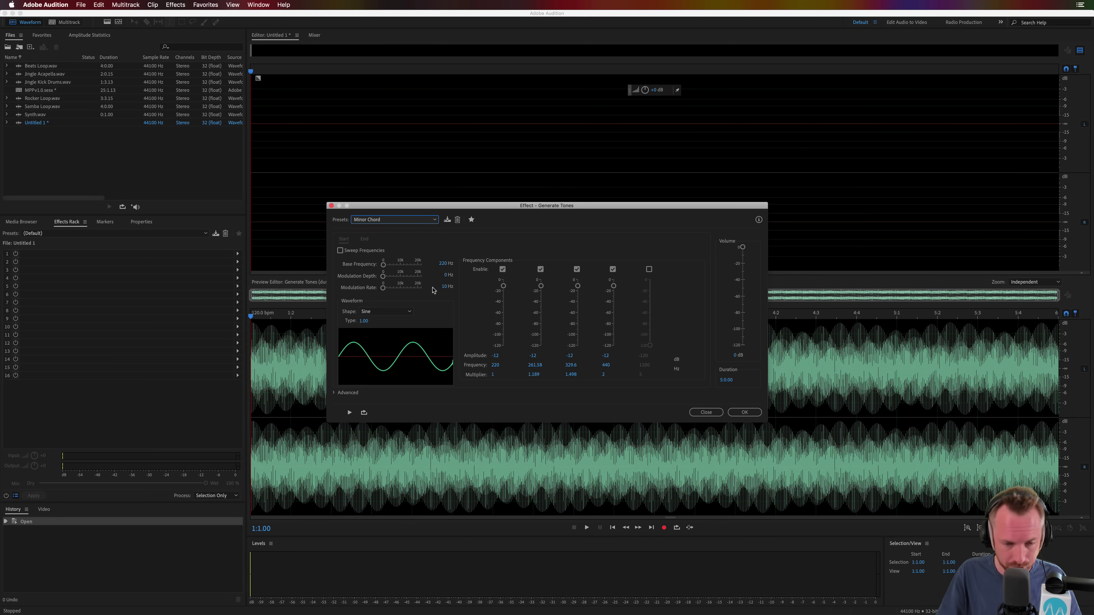
click(392, 219)
Preview the Note Deep tone preset
click(393, 309)
click(394, 219)
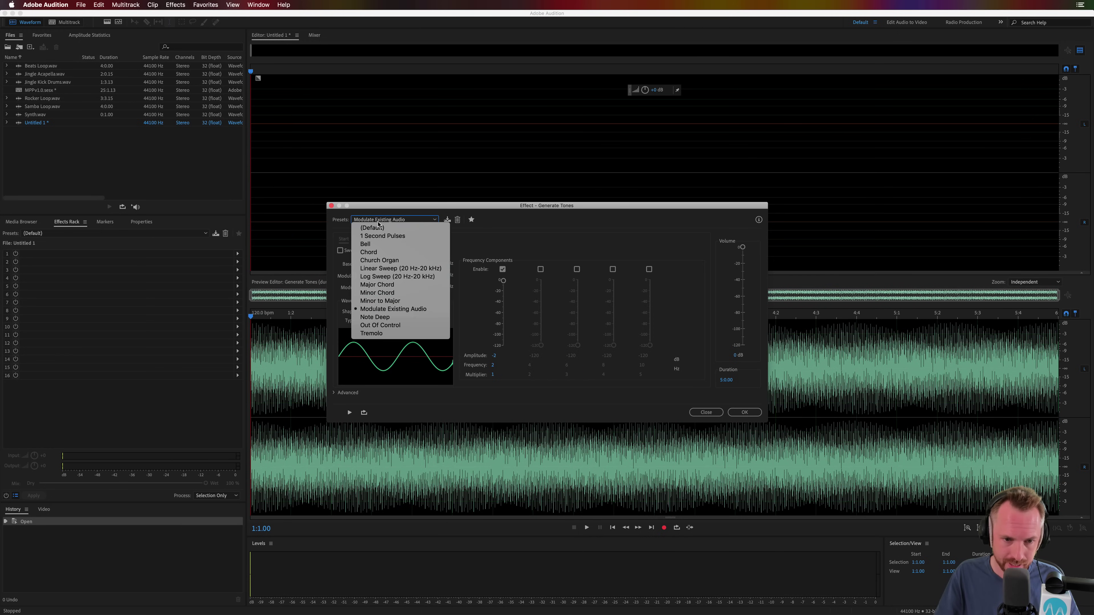
click(405, 317)
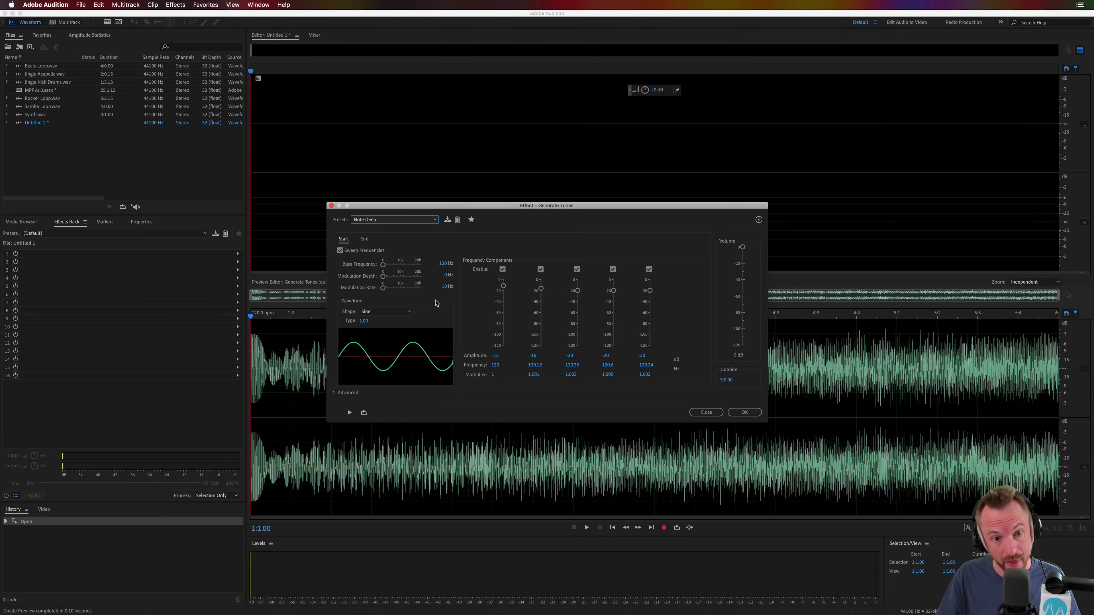
key(space)
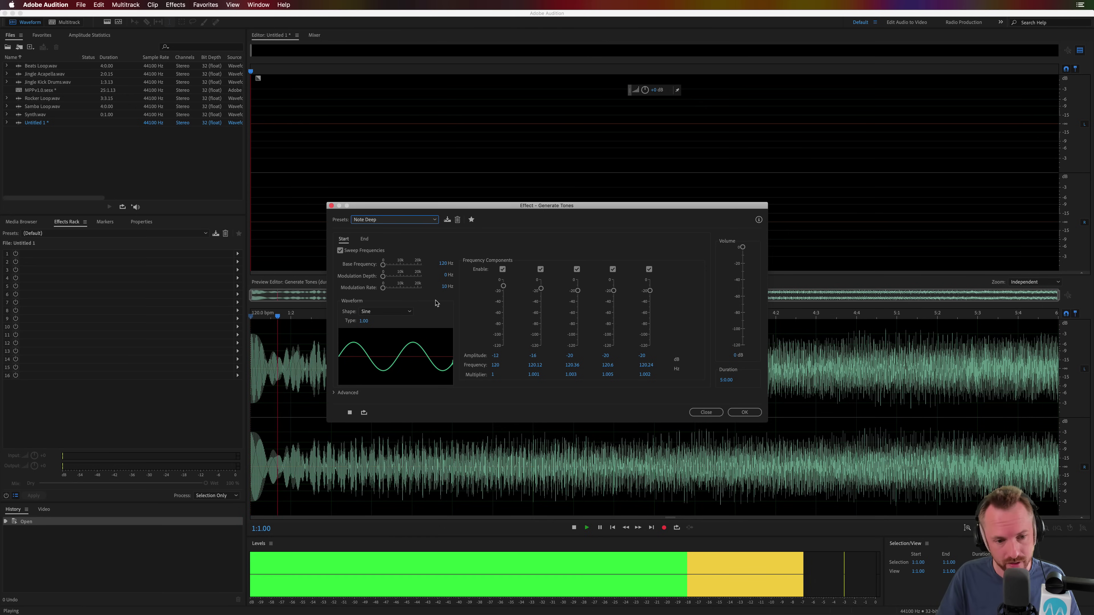
key(space)
Generate a Church Organ tone into Untitled 1
click(375, 220)
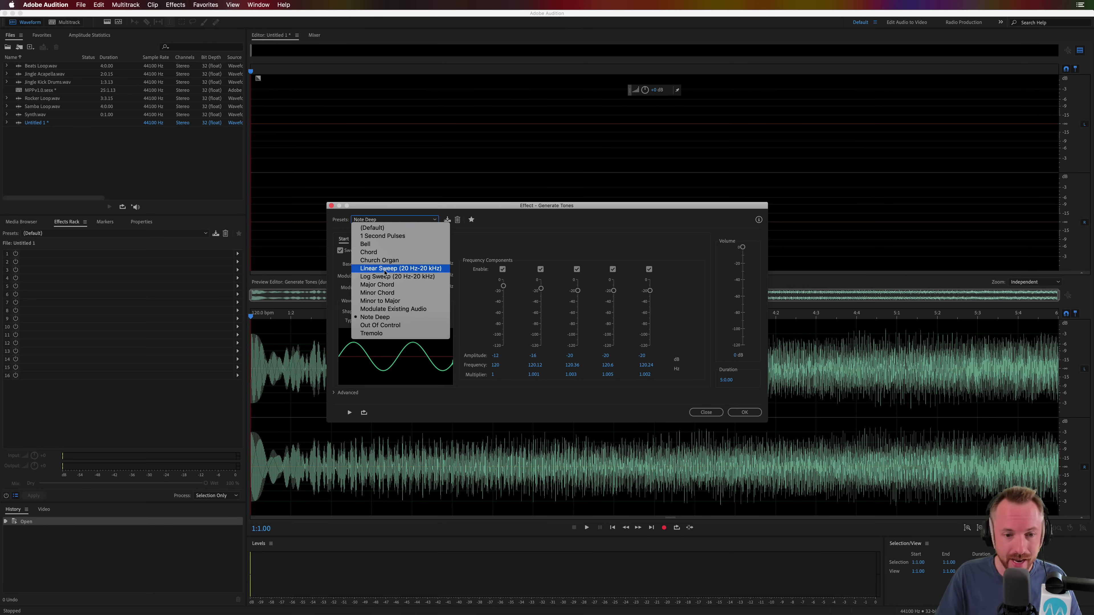
click(379, 260)
click(744, 412)
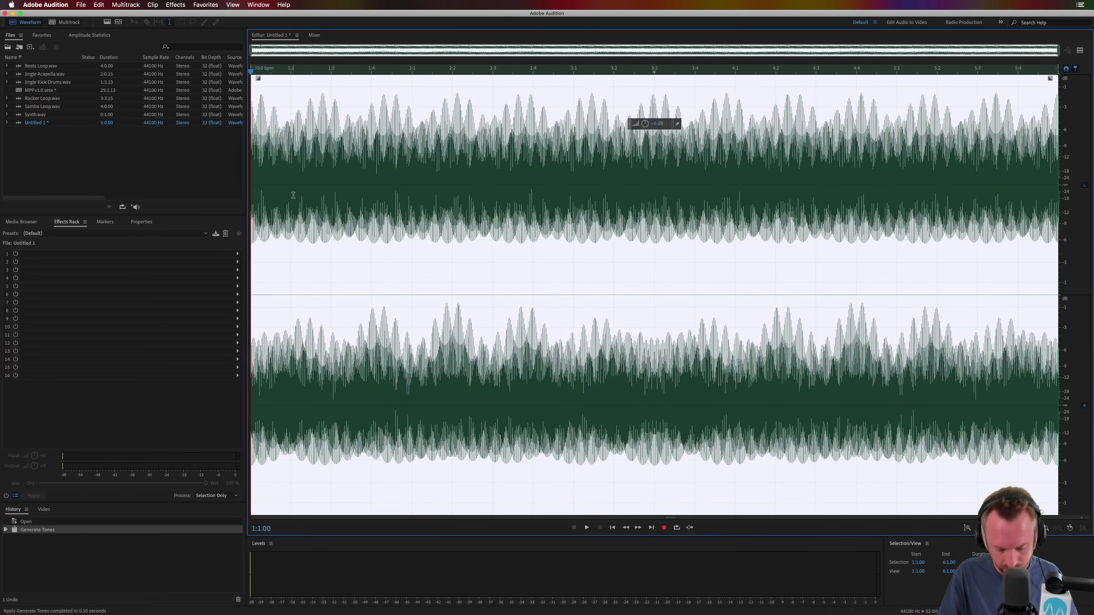
Save the tone file as Organ.wav and return to the Multitrack session
key(super+shift+s)
text(O)
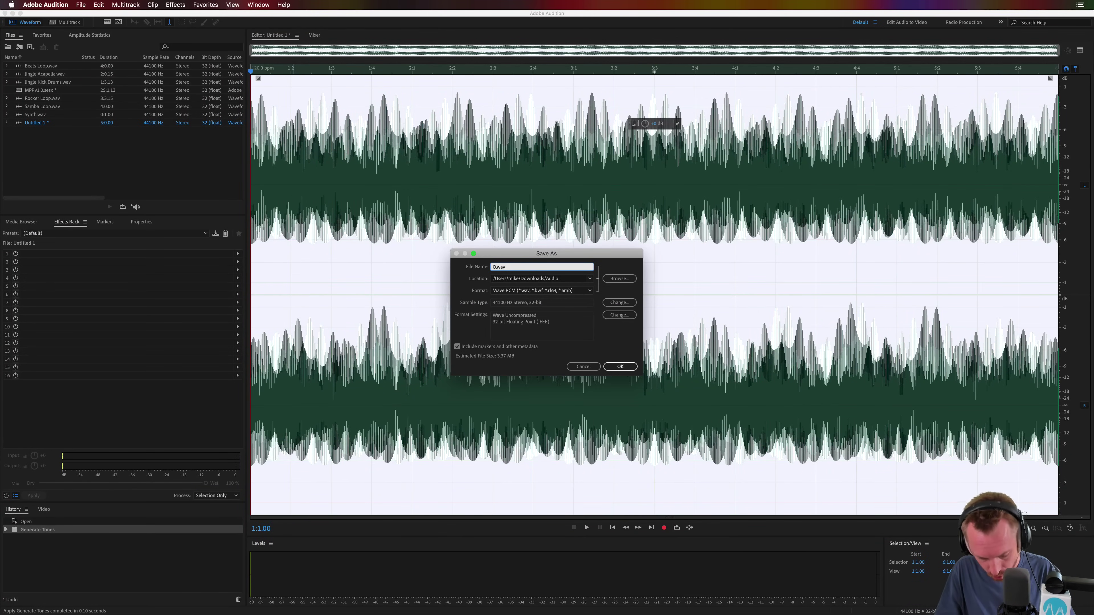
text(ra)
text(an)
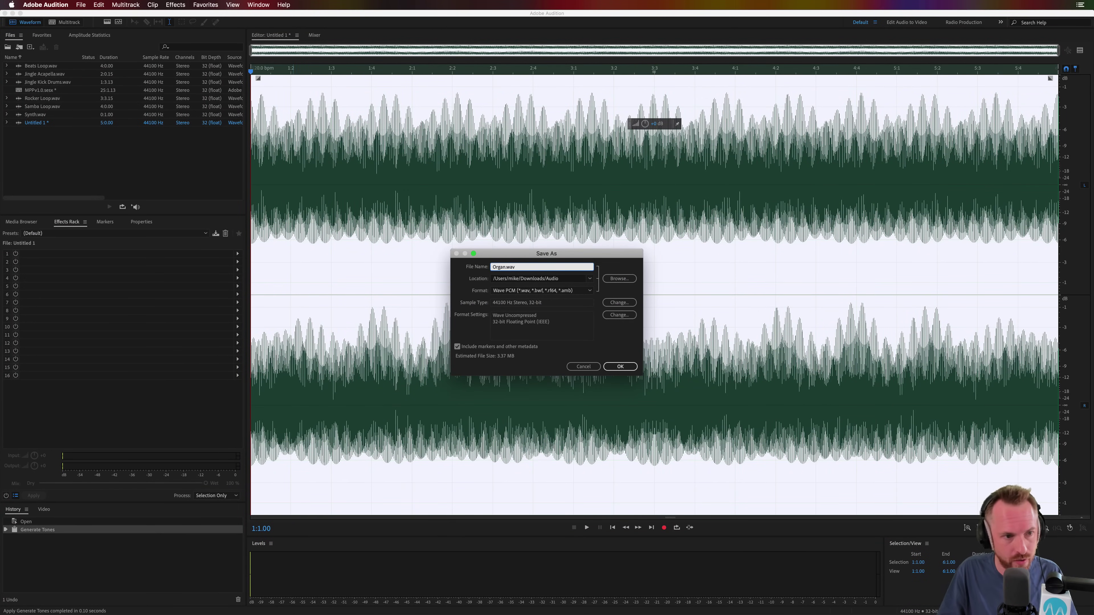
key(Return)
click(50, 25)
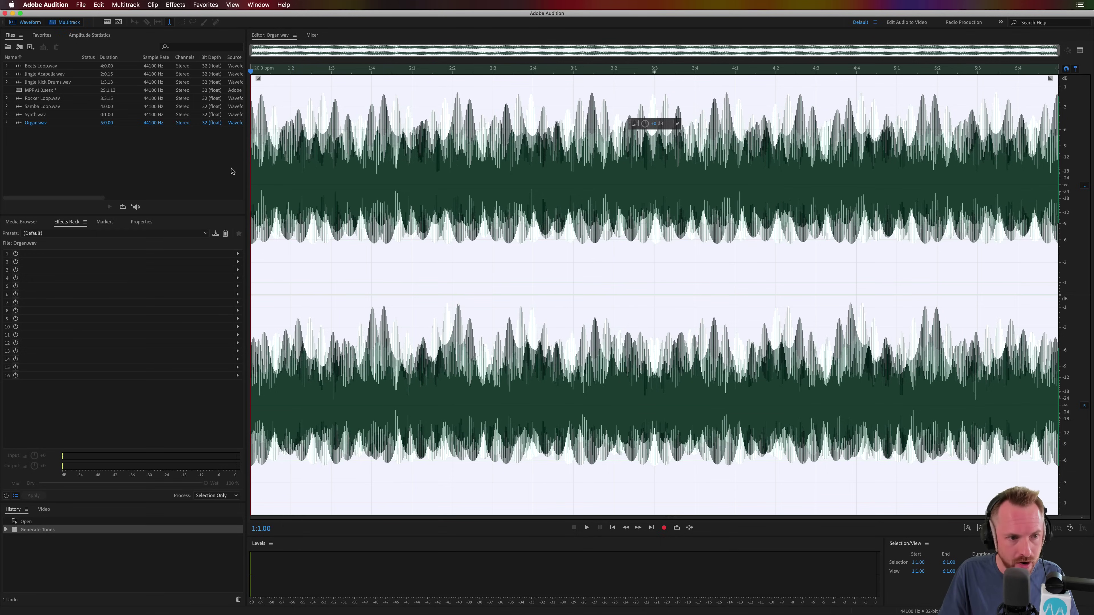
Lift out the synth clips from 1:1.00 to 3:2.00 across the note tracks
scroll(351, 71, up, 5)
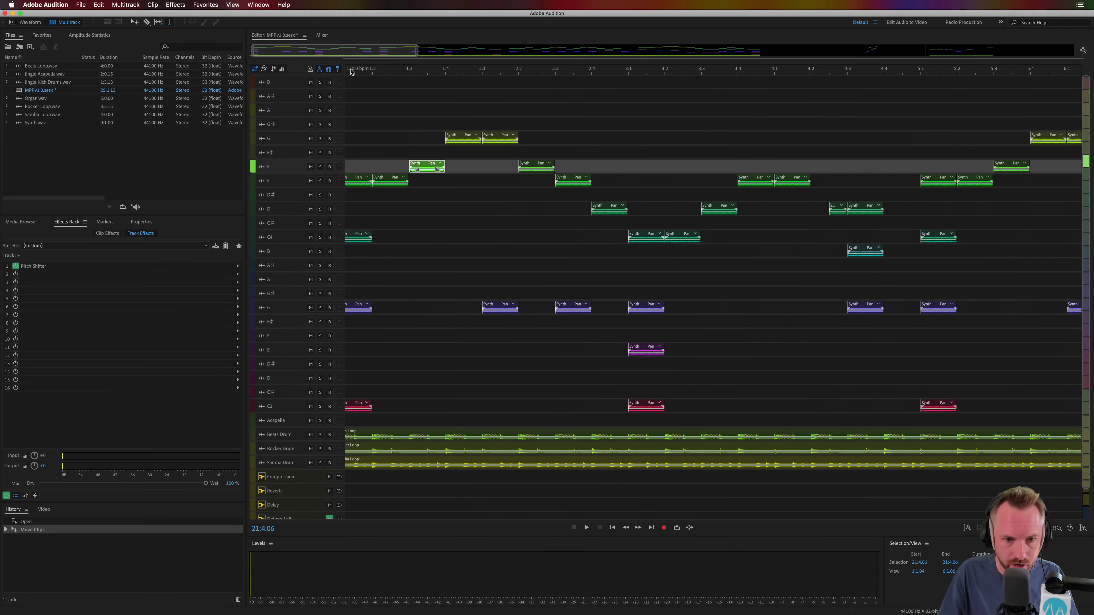
drag(673, 111, 178, 412)
key(Delete)
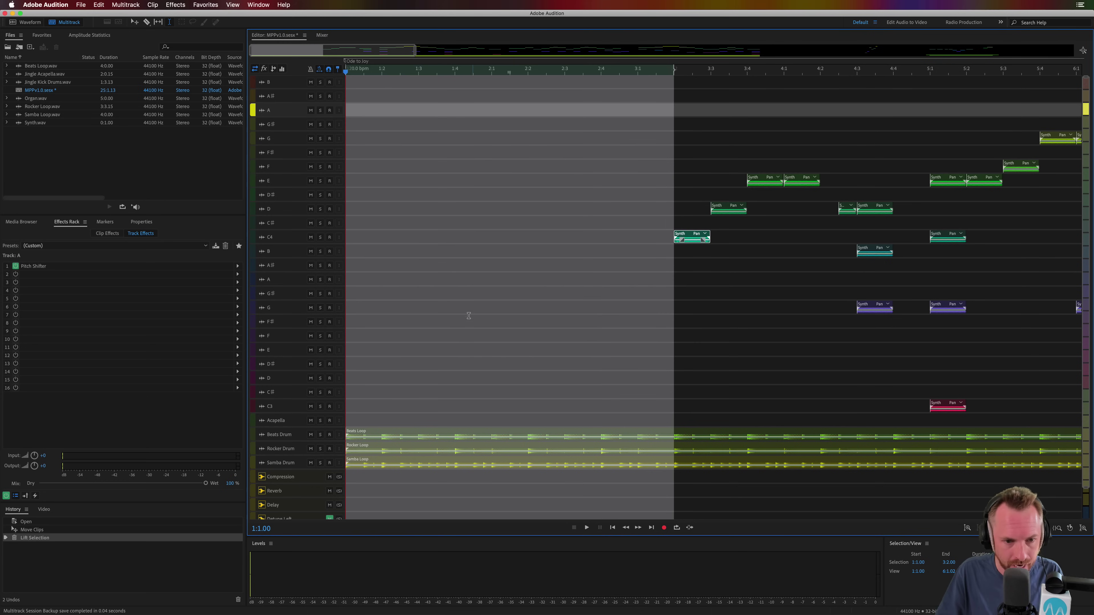
click(467, 312)
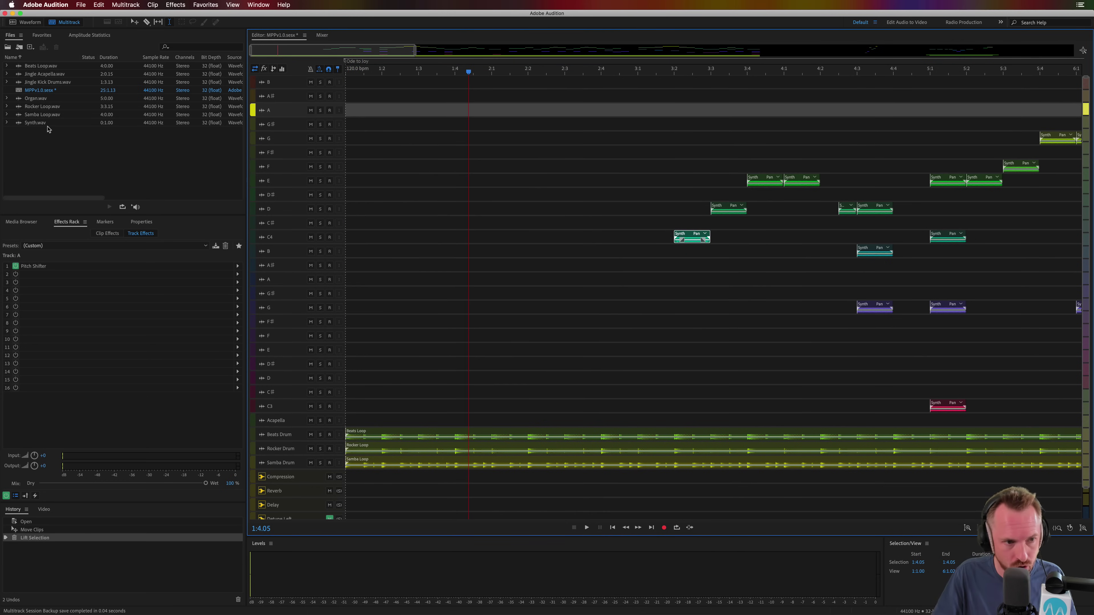
Drop Organ.wav at the session start and set the playhead to 1:2.00
drag(41, 98, 324, 265)
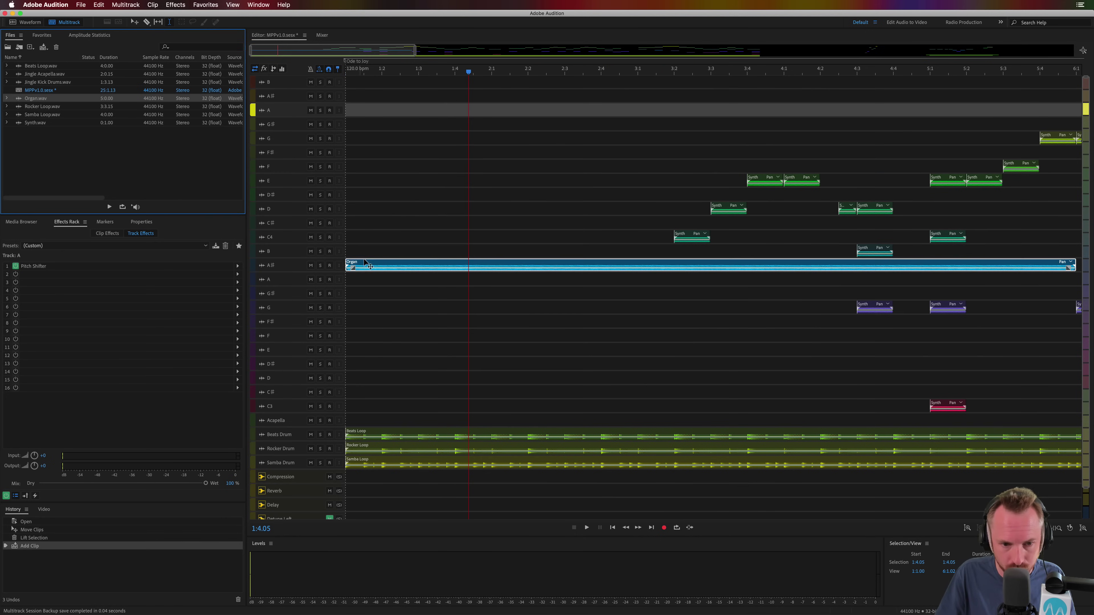
click(382, 75)
scroll(382, 76, up, 6)
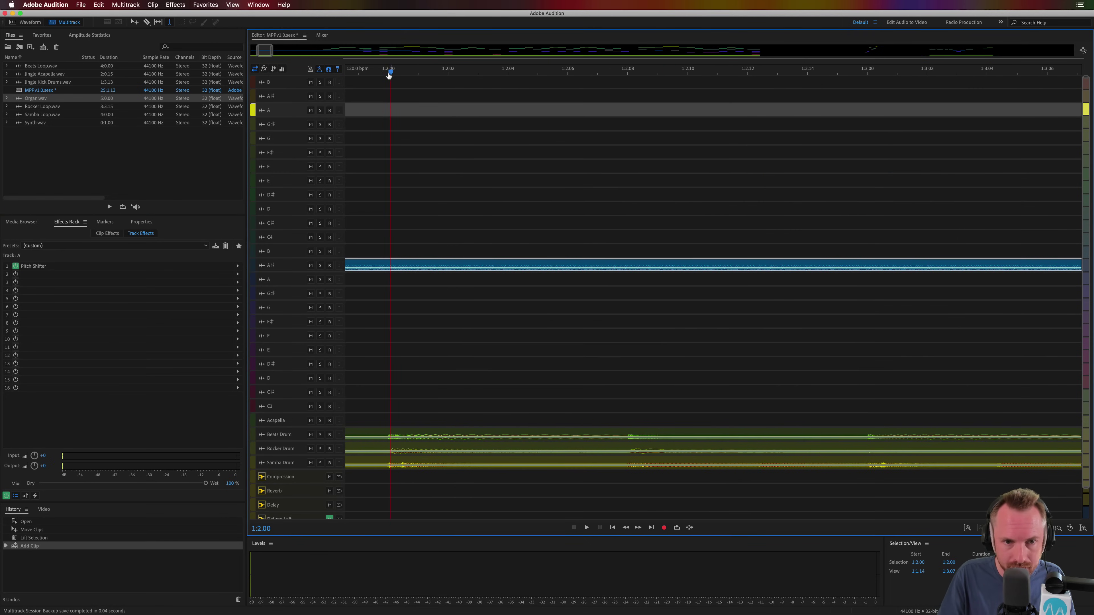
scroll(389, 75, up, 3)
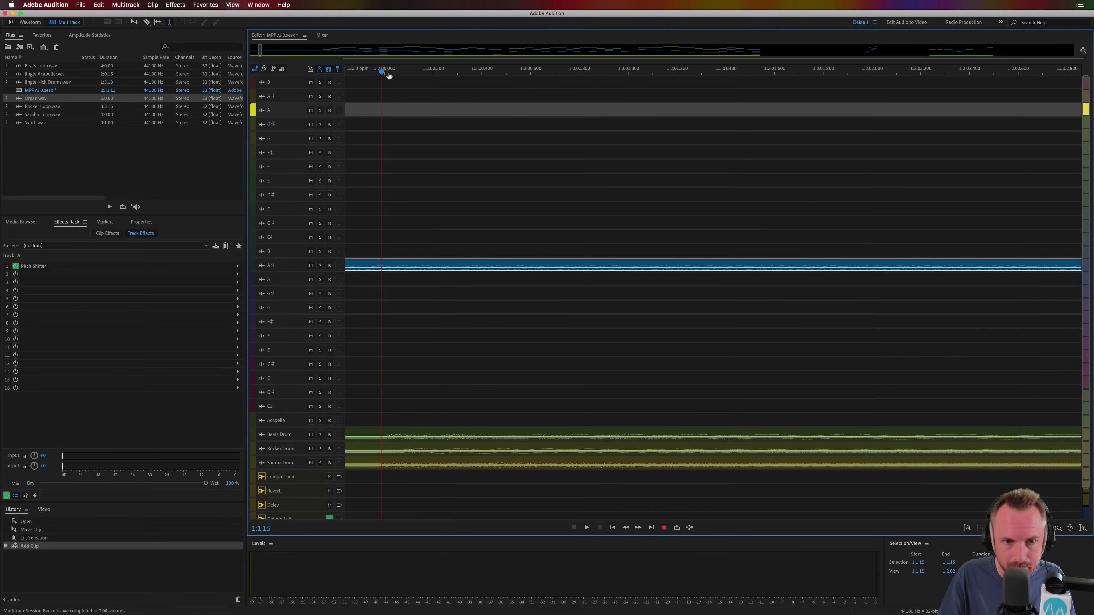
click(383, 76)
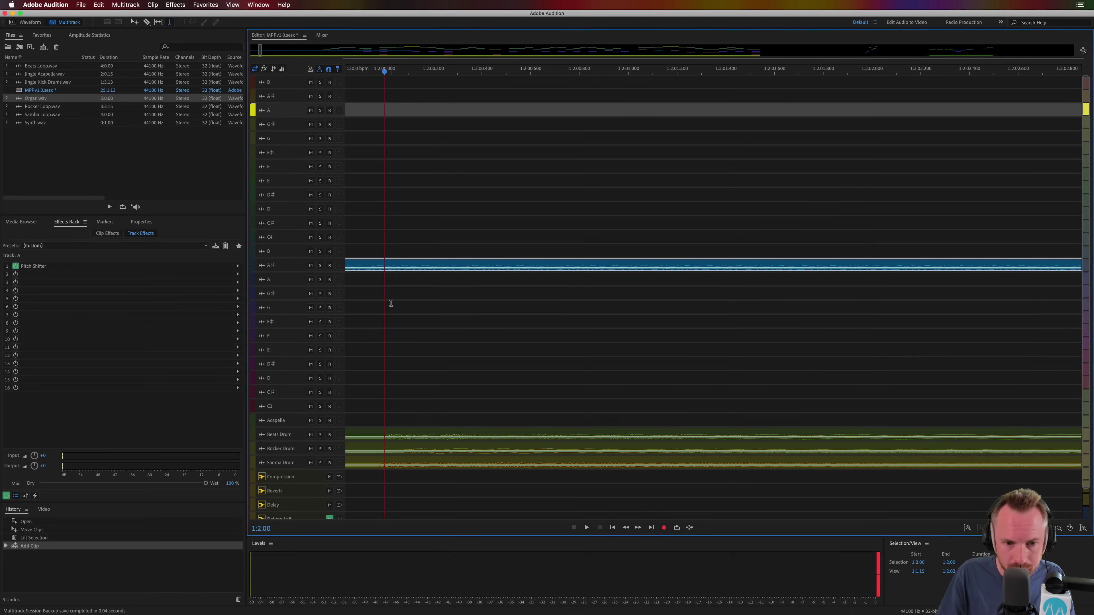
Trim the Organ clip to end at 1:2.00 by deleting everything after it
click(385, 270)
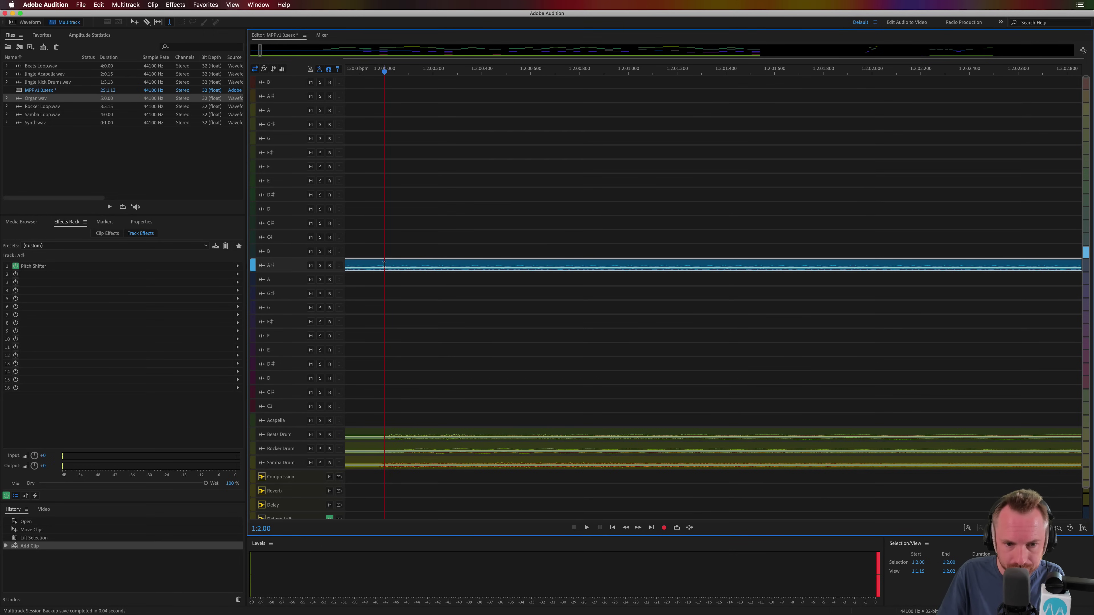
drag(385, 271, 537, 302)
key(Delete)
click(530, 304)
click(564, 263)
key(Delete)
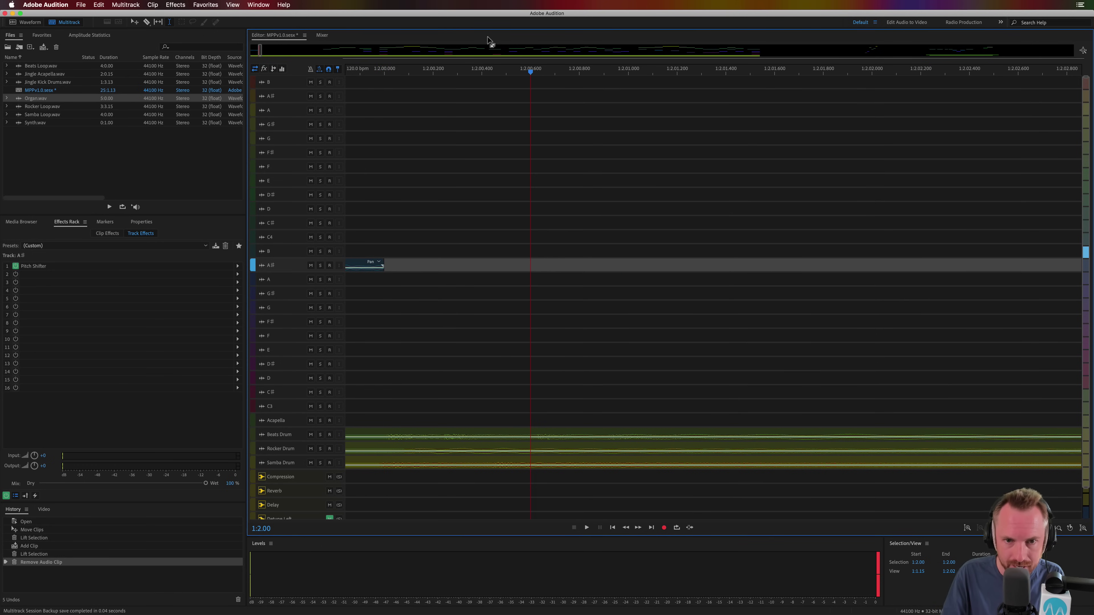
scroll(484, 69, down, 3)
key(Home)
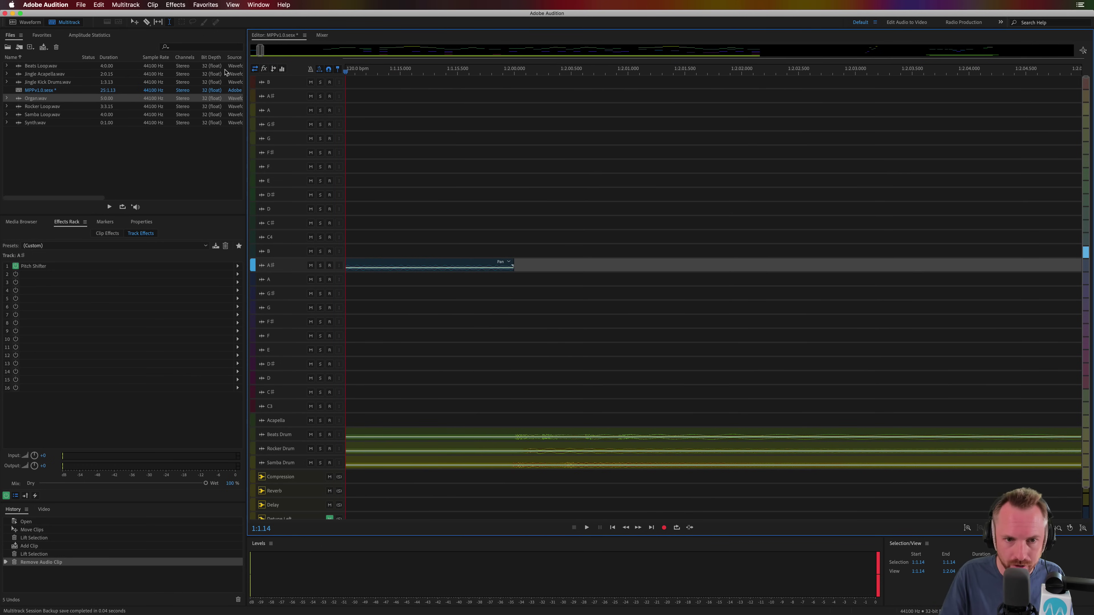
scroll(405, 103, down, 2)
scroll(405, 104, up, 2)
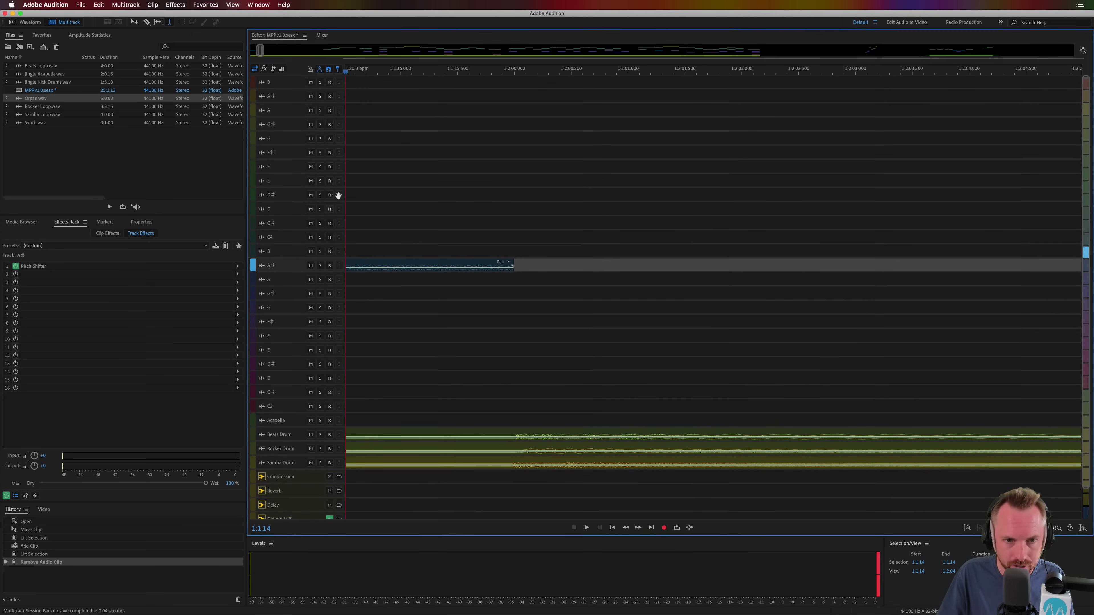
scroll(383, 119, left, 5)
scroll(384, 119, left, 5)
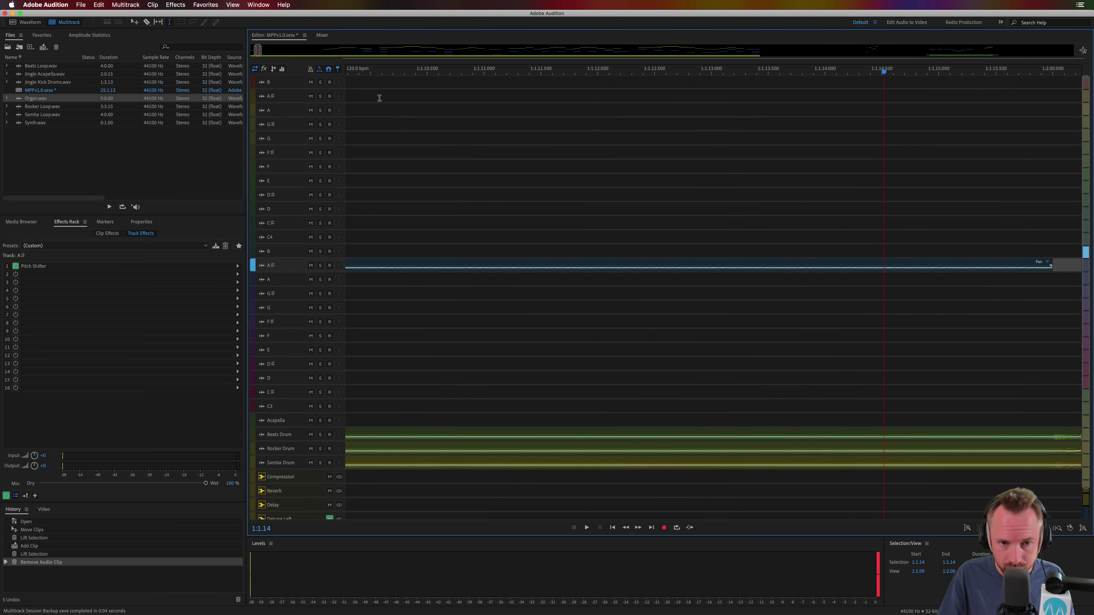
scroll(405, 72, down, 2)
scroll(405, 71, down, 2)
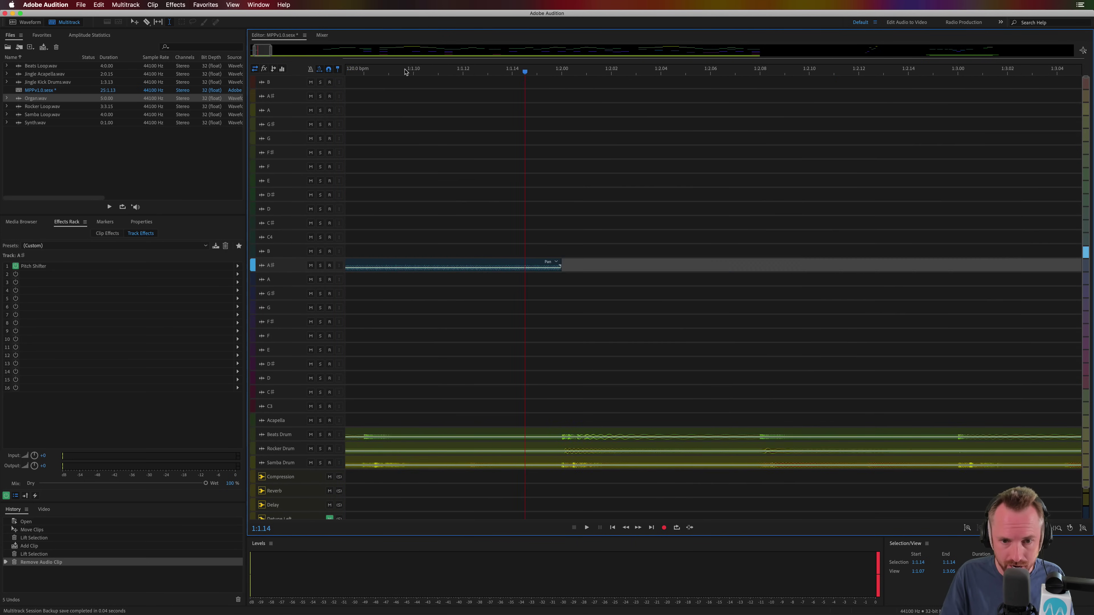
key(Home)
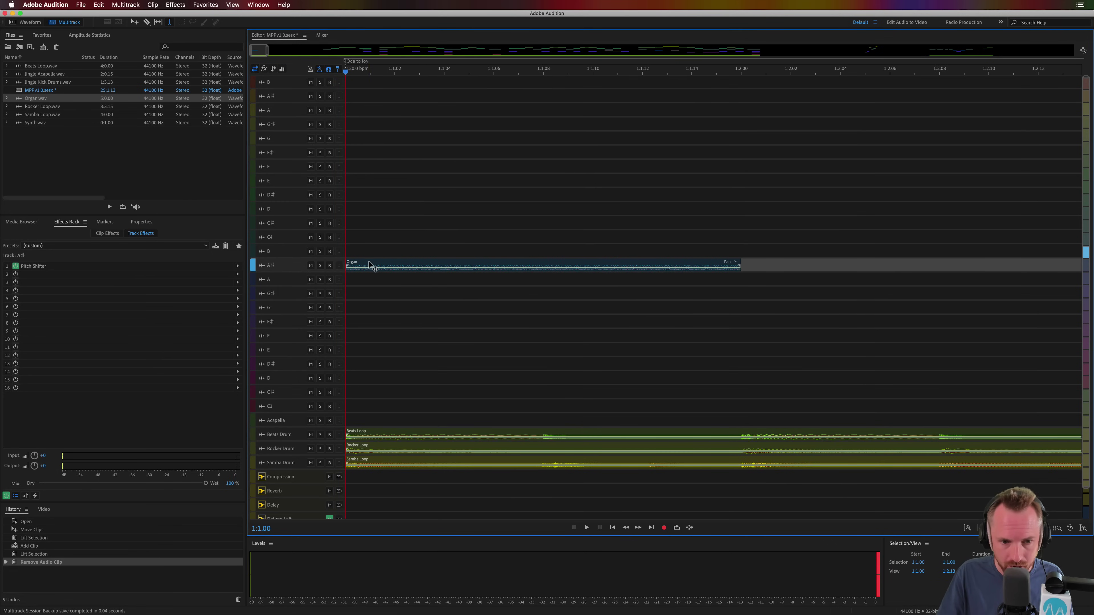
Move the one-beat Organ clip up to the C4 track at session start and play it
drag(389, 268, 383, 239)
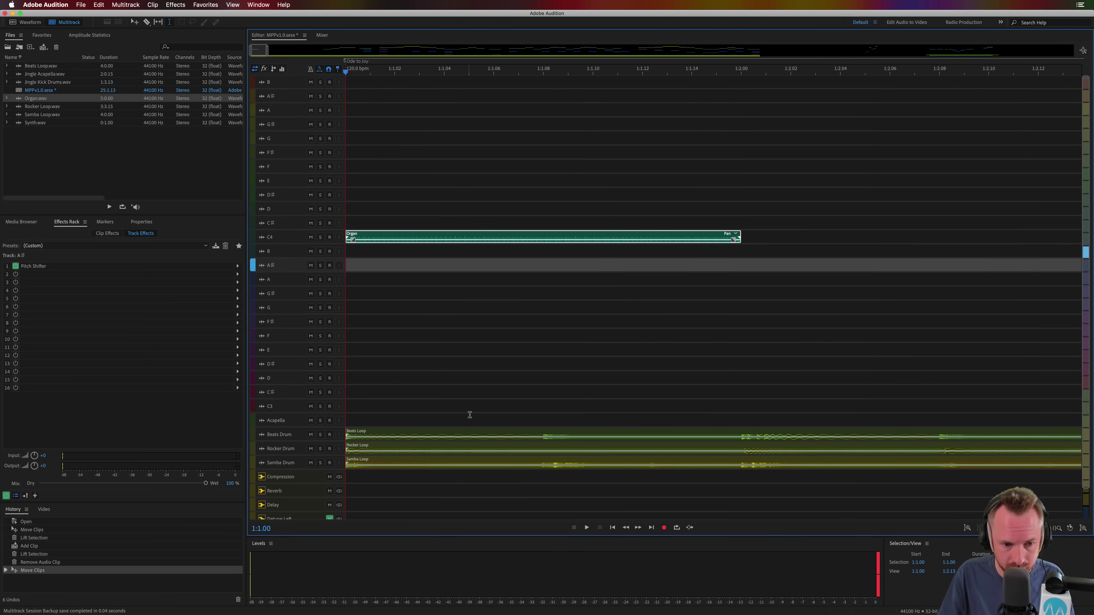
key(space)
key(space)
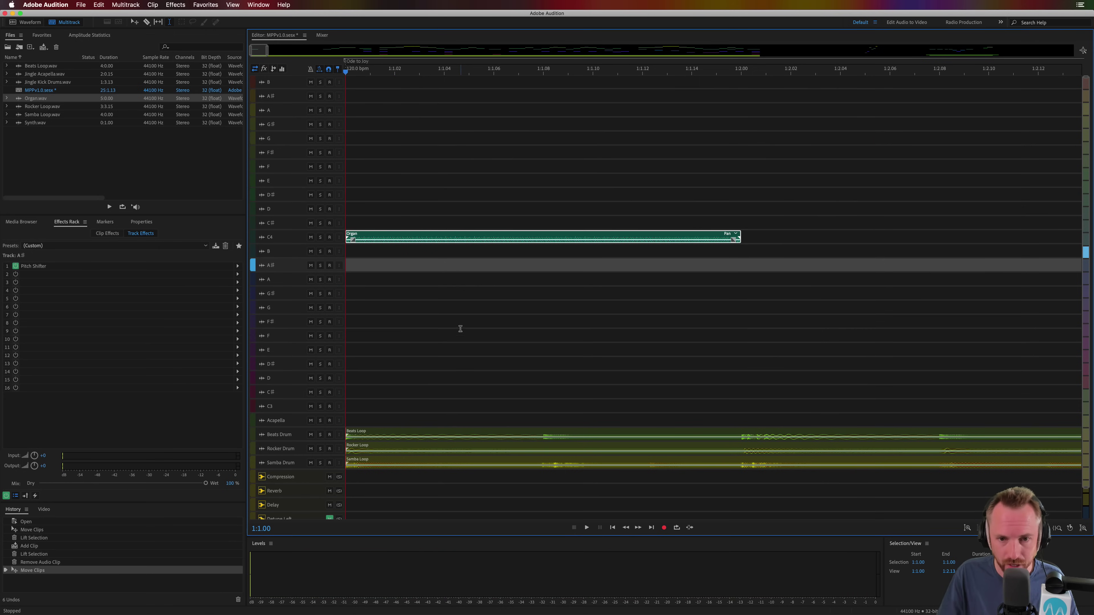
scroll(460, 74, down, 1)
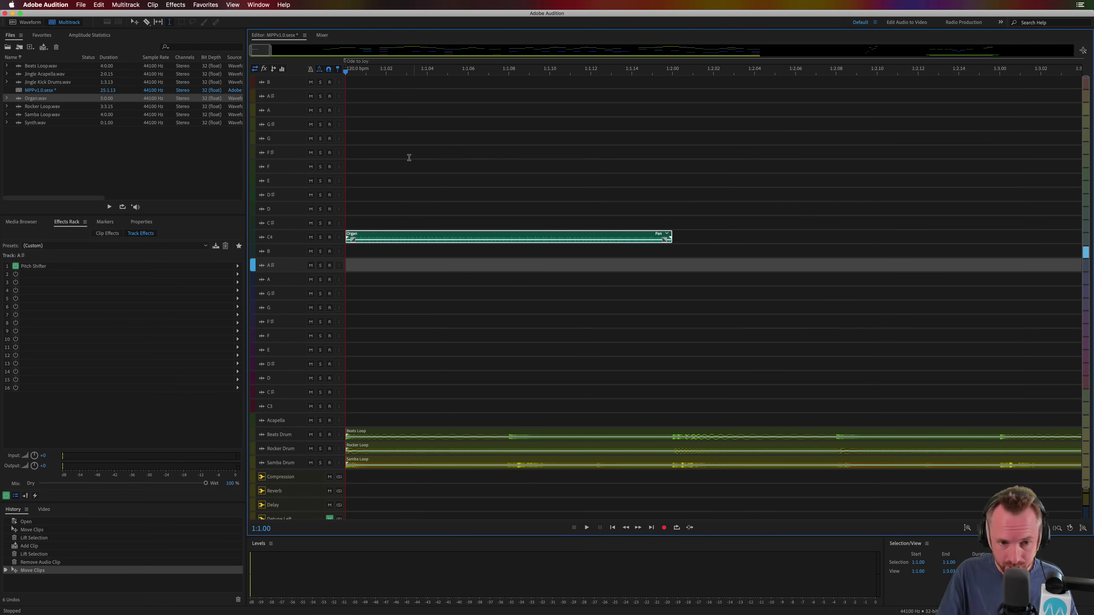
Copy the Organ clip onto D, E, F and G at beats 1:2, 1:3, 1:4, 2:1, then play the scale
scroll(455, 66, down, 5)
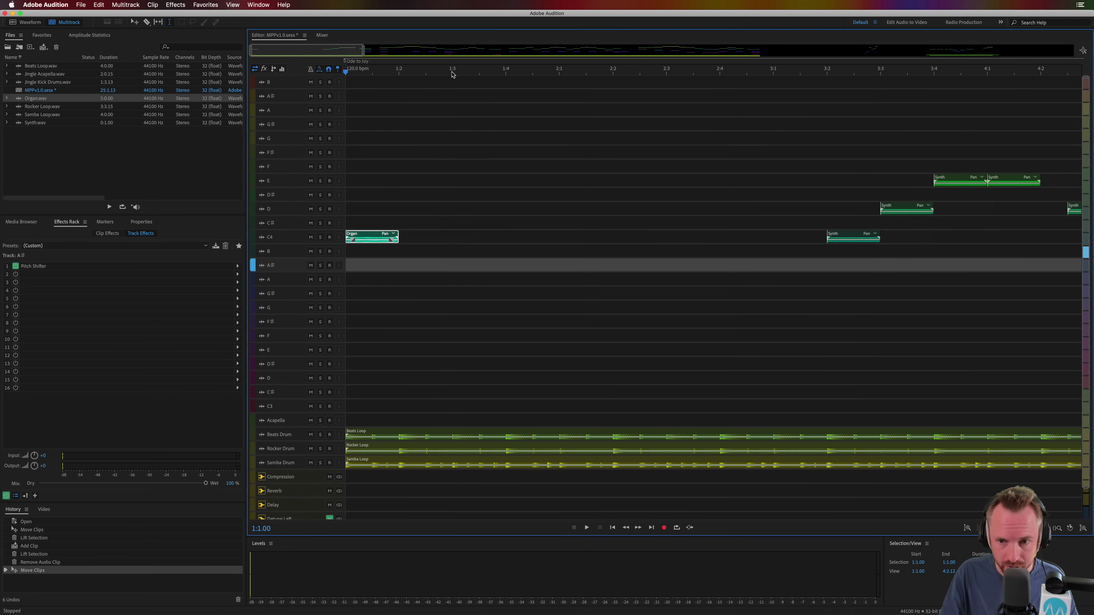
key(space)
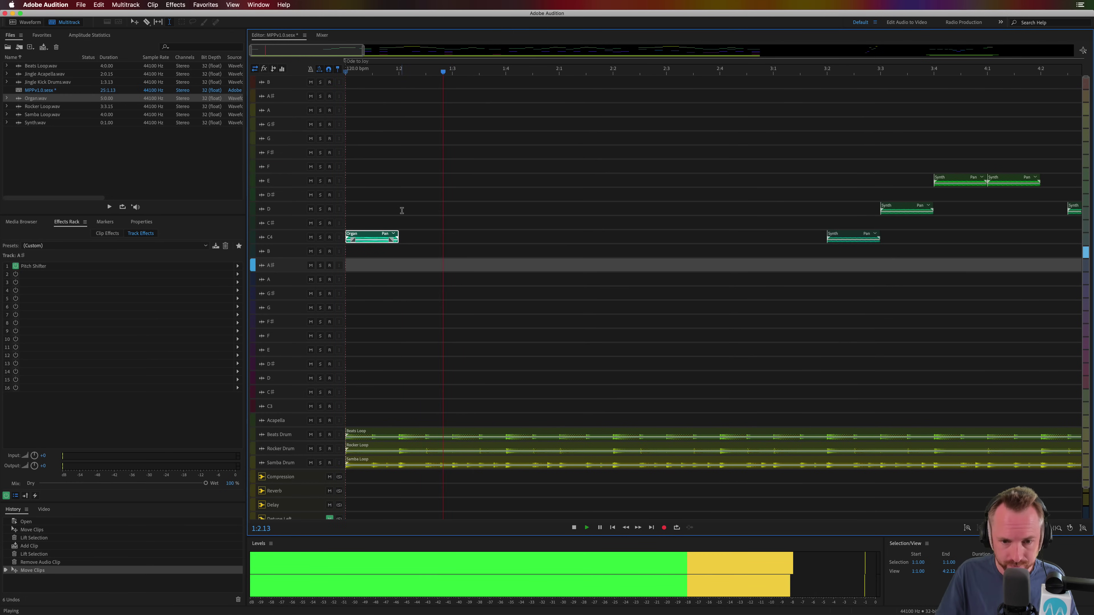
key(space)
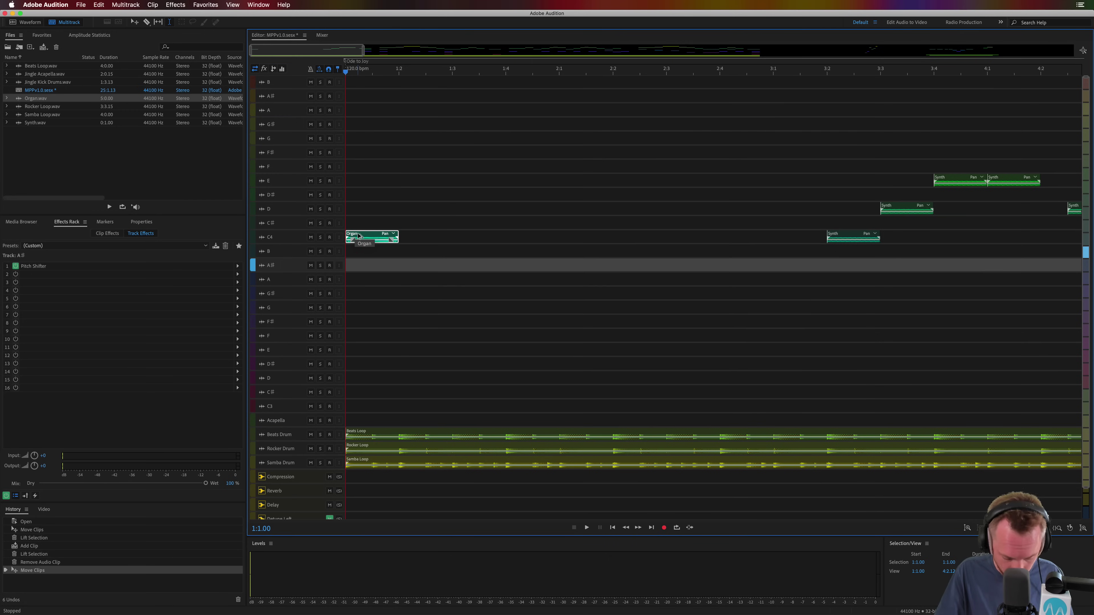
drag(359, 235, 591, 144)
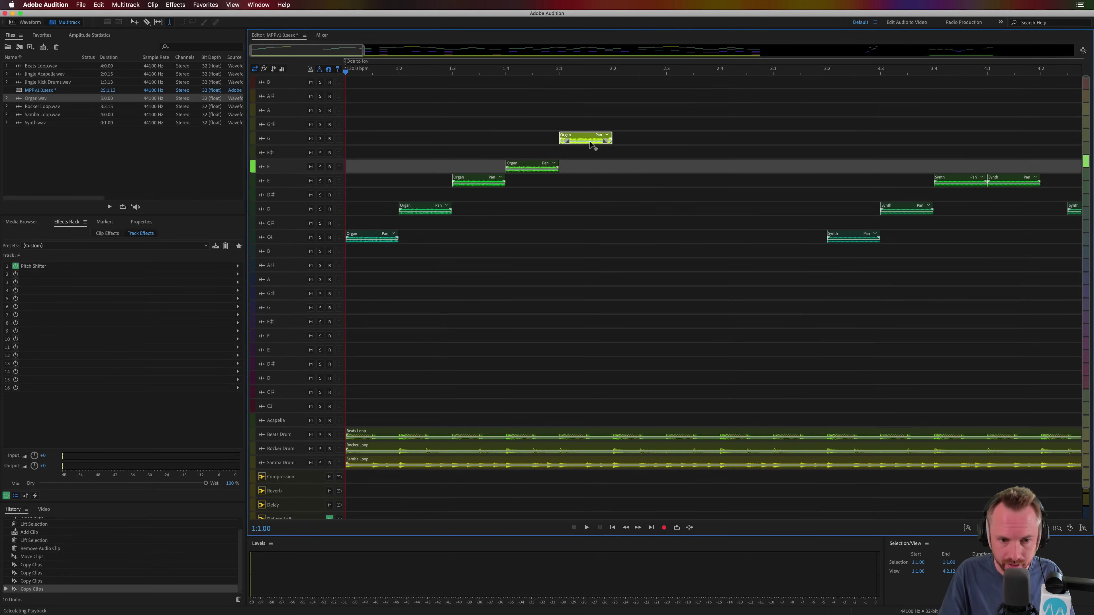
key(space)
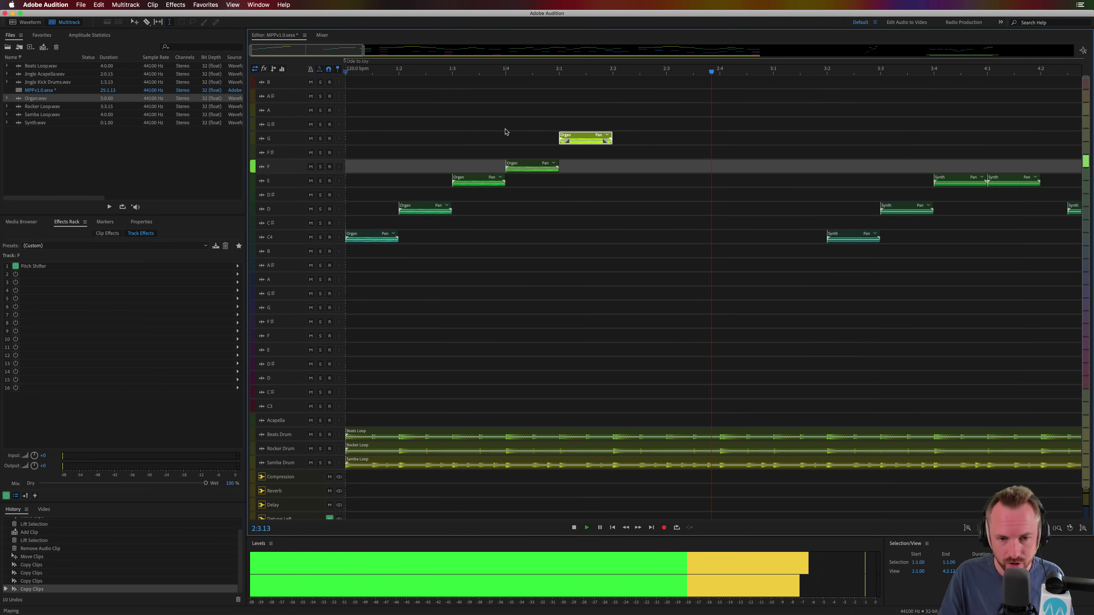
key(space)
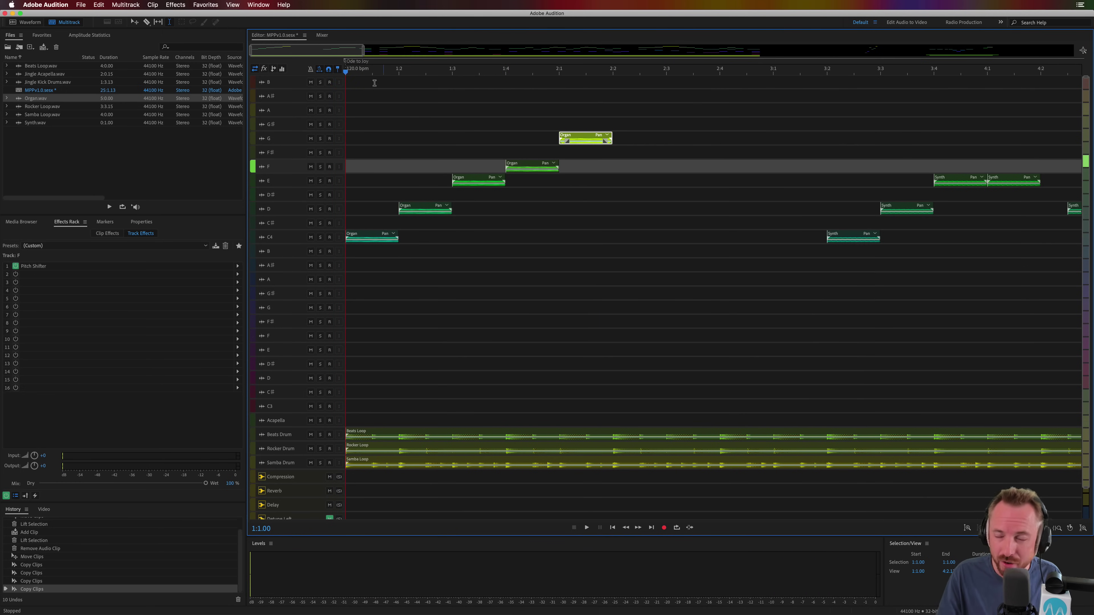
Zoom in with taller tracks and give the C4 and D Organ clips symmetric fades of about 19
key(=)
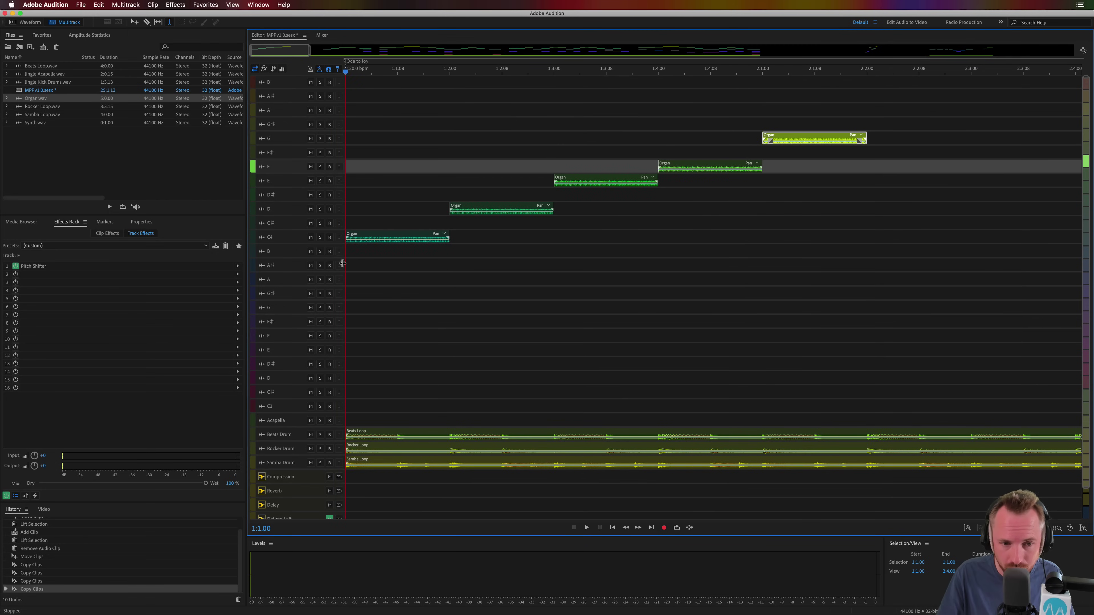
scroll(350, 74, up, 1)
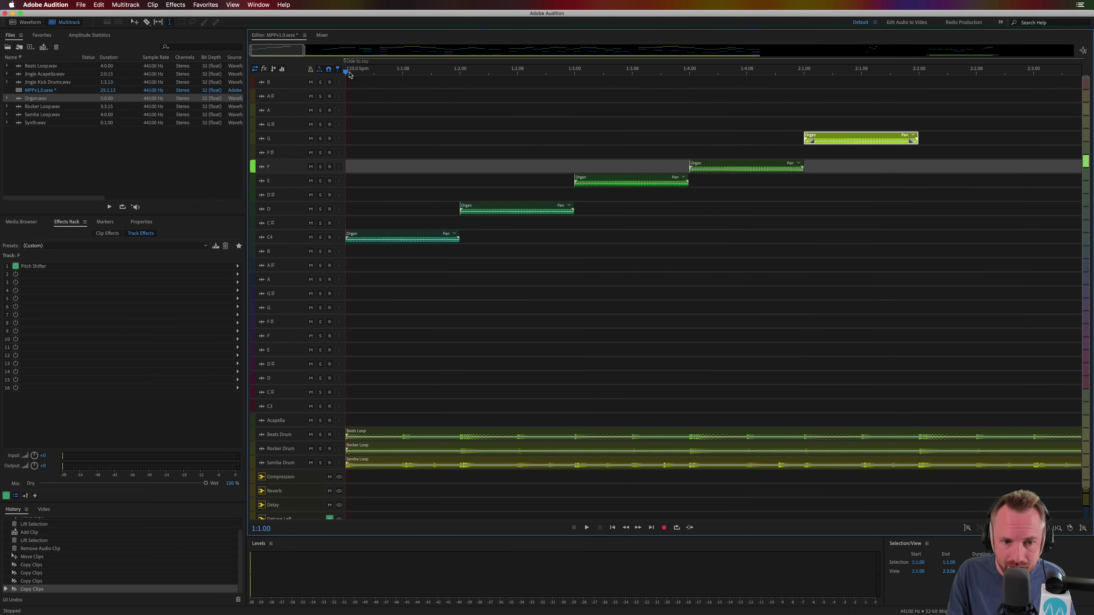
scroll(350, 75, up, 3)
key(alt+=)
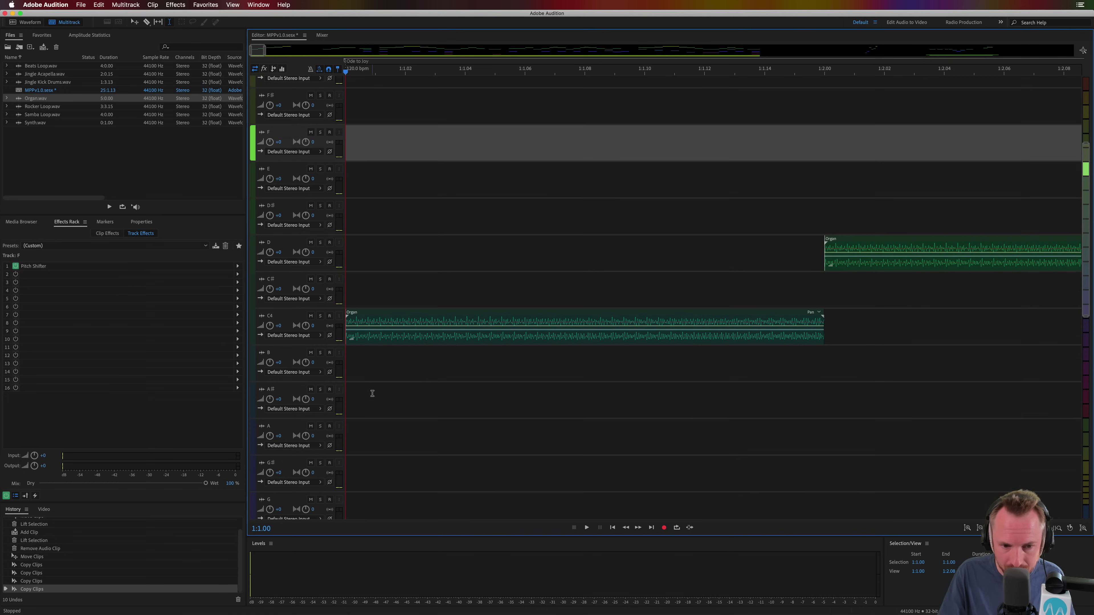
click(357, 321)
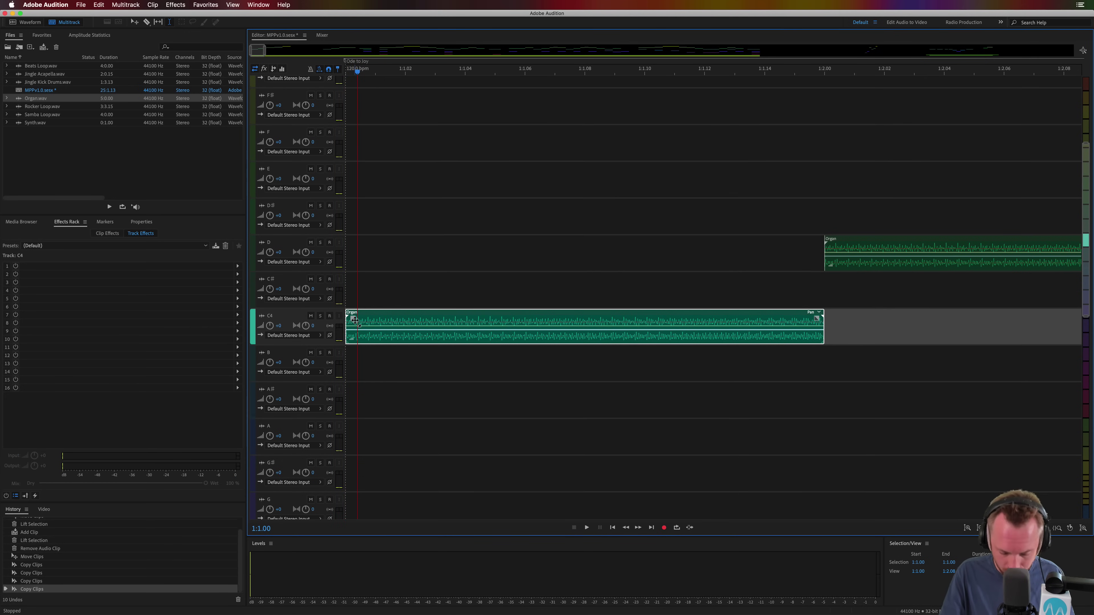
drag(354, 320, 369, 321)
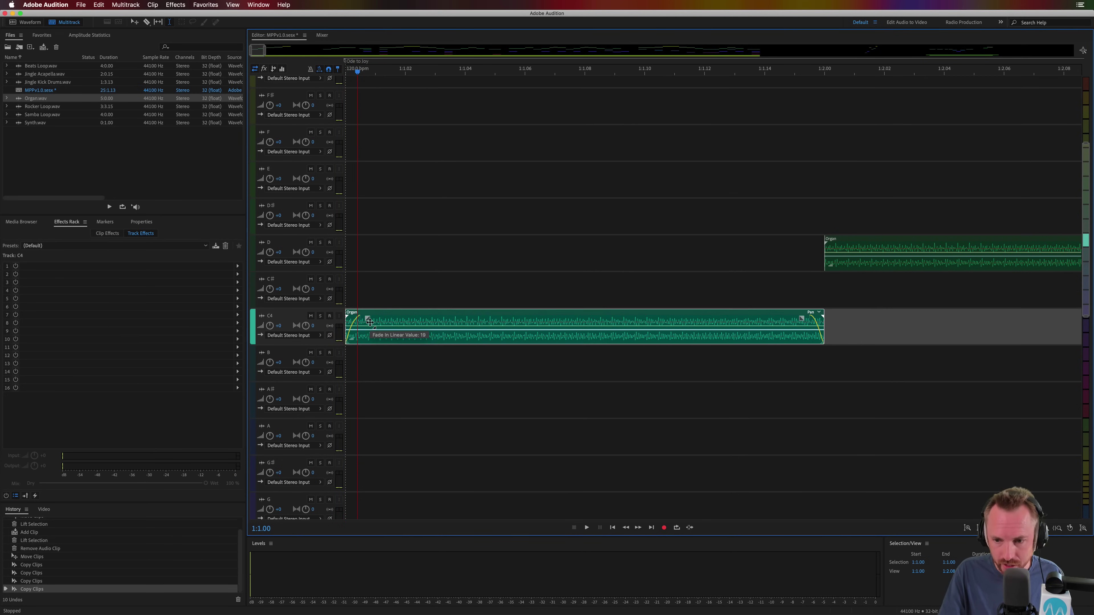
click(846, 244)
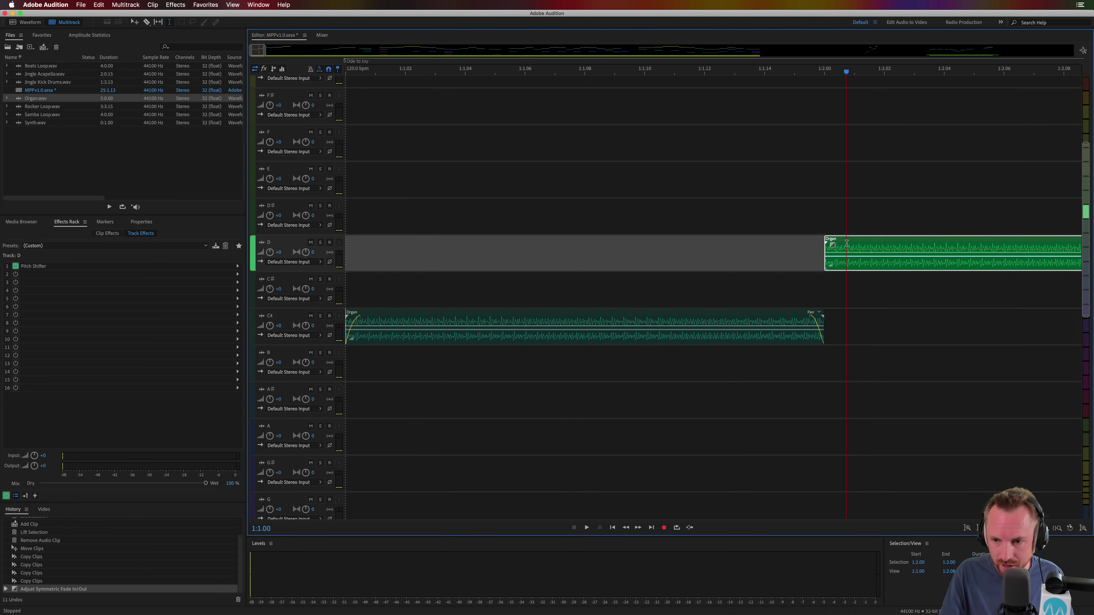
drag(831, 245, 848, 244)
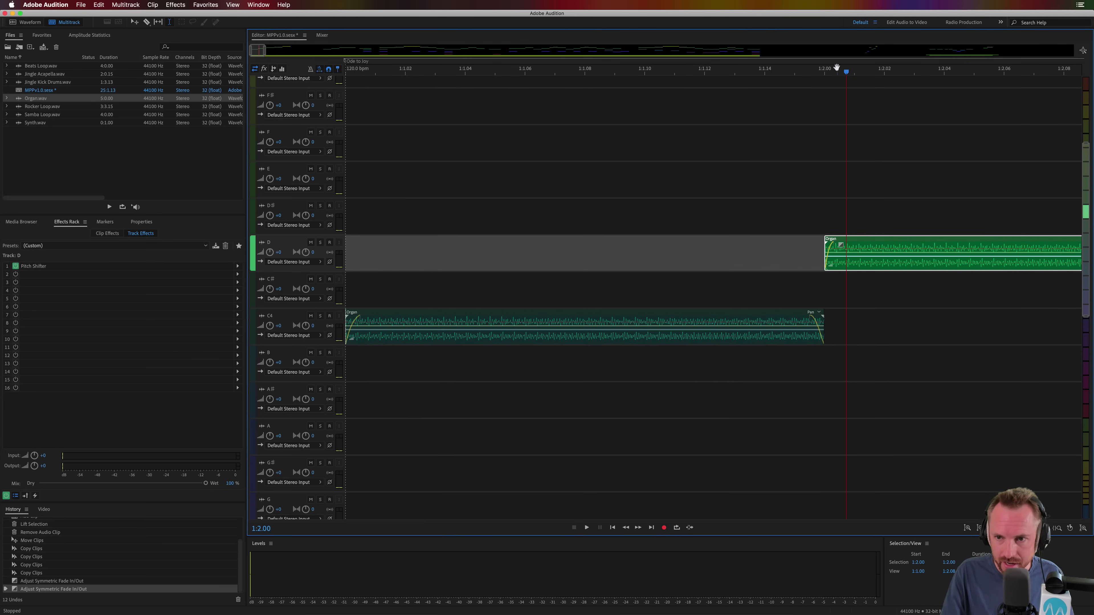
Add matching symmetric fade-ins and fade-outs to the E, F and G Organ clips
scroll(836, 67, down, 2)
scroll(831, 77, right, 5)
click(697, 174)
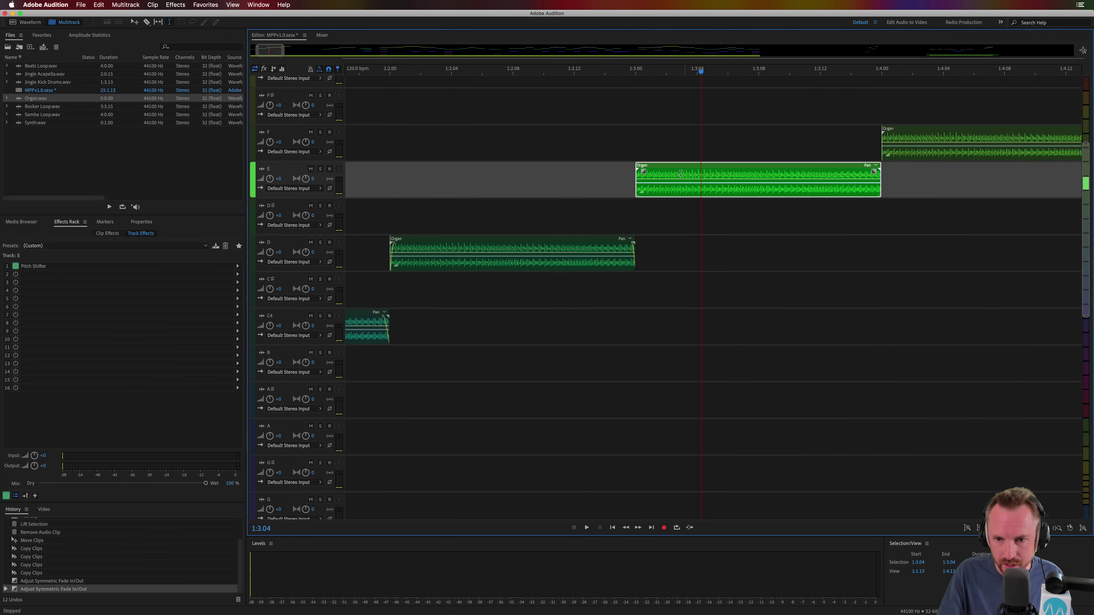
drag(643, 172, 646, 172)
click(906, 136)
drag(886, 133, 898, 134)
scroll(706, 121, right, 5)
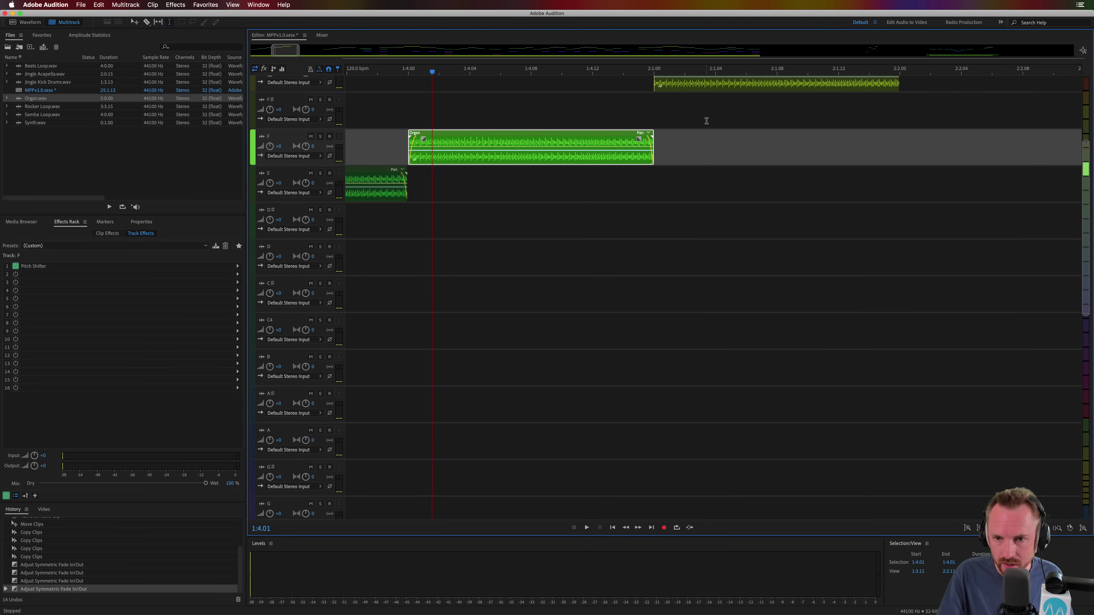
scroll(706, 121, up, 2)
click(672, 115)
drag(660, 105, 665, 105)
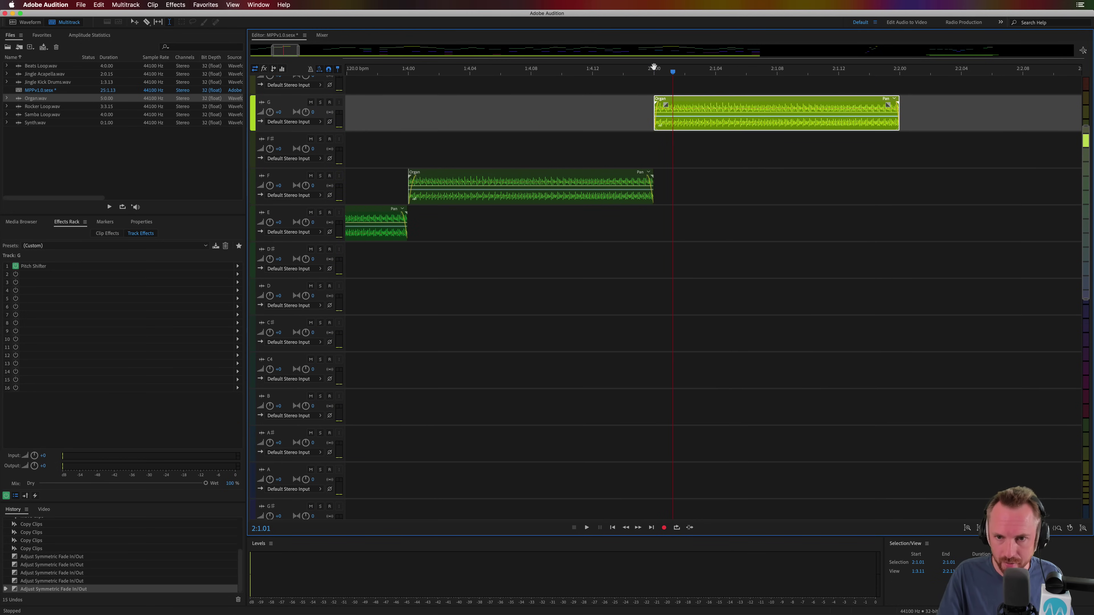
Zoom out fully and play the song from the session start
key(backslash)
key(Home)
key(space)
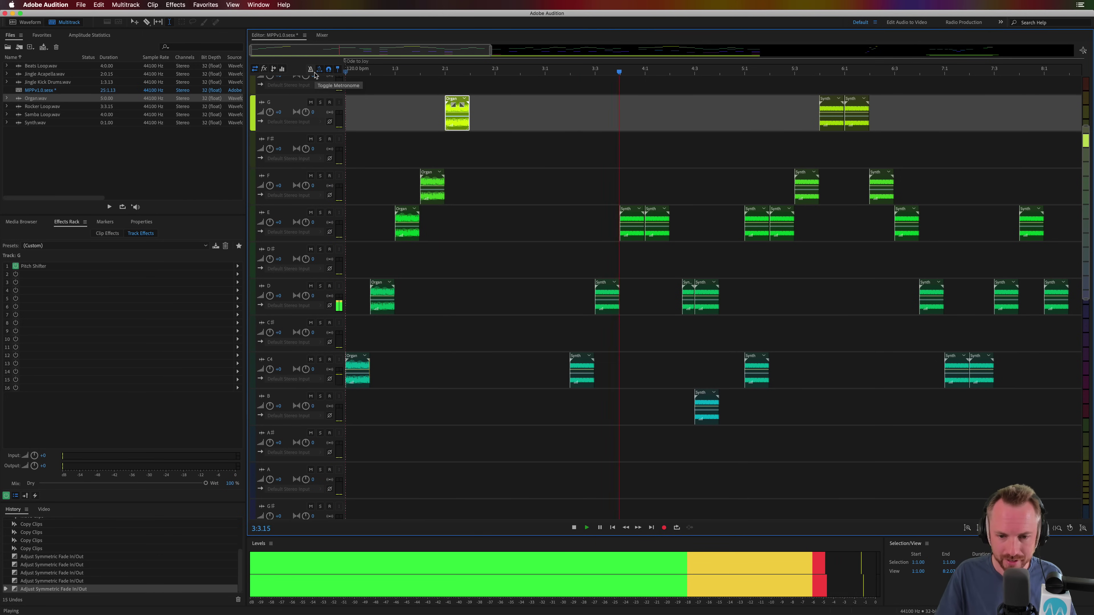
Stop playback and copy the entire organ waveform from the G track Organ clip
key(space)
double_click(455, 111)
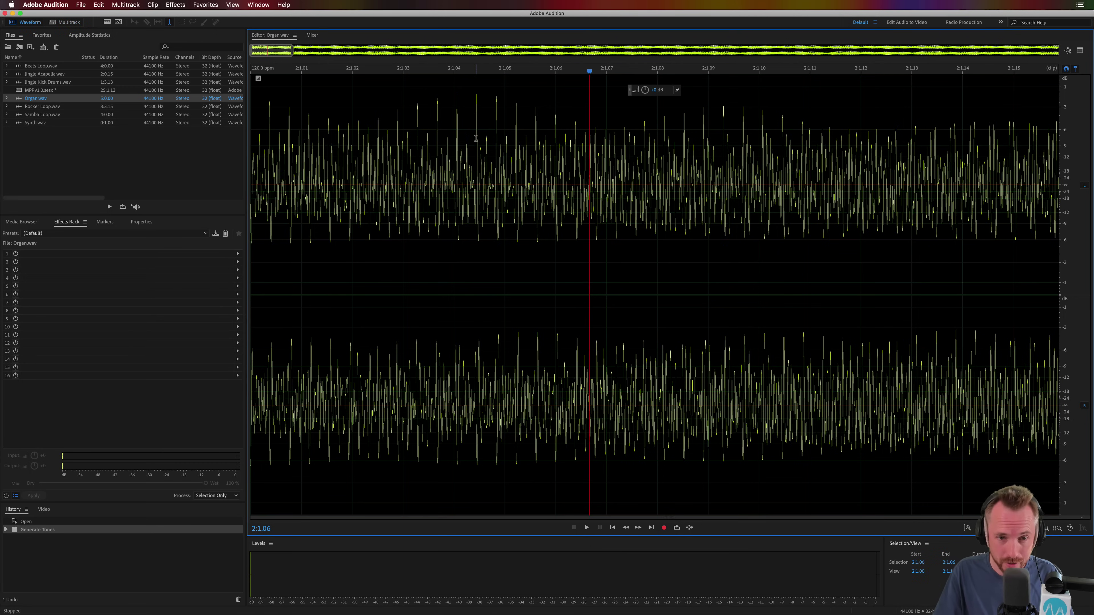
double_click(476, 138)
key(super+c)
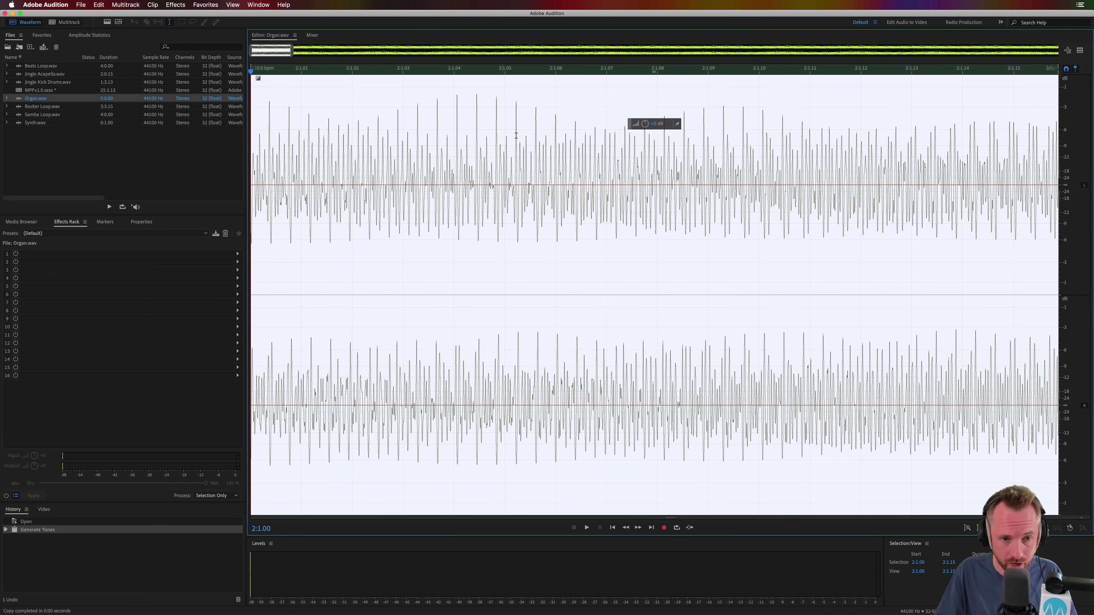
Paste the organ audio over all of Synth.wav, accept the warning, and return to Multitrack
double_click(37, 123)
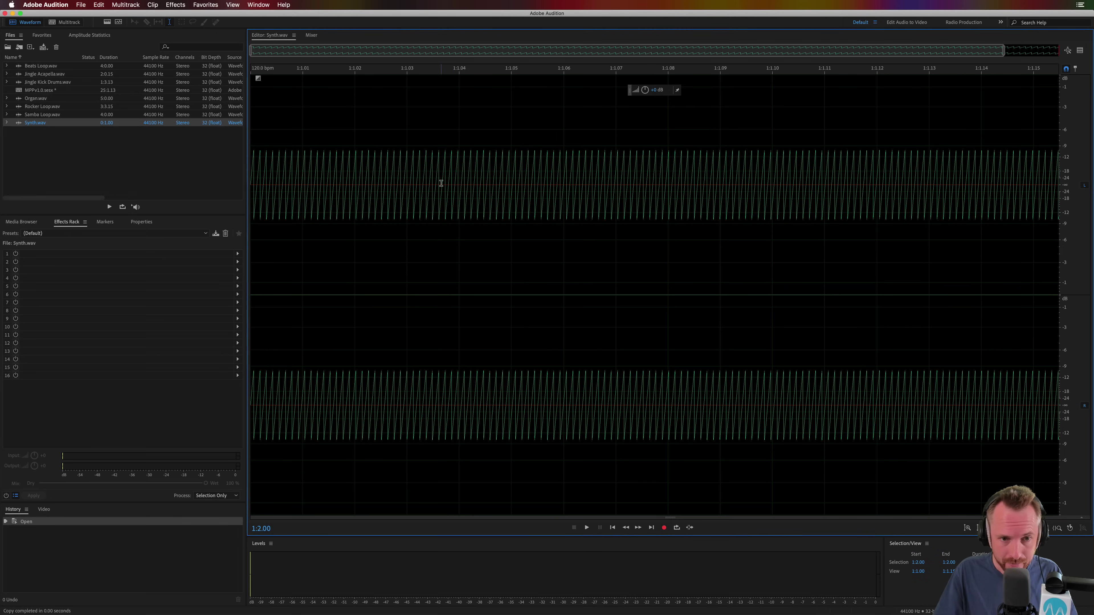
double_click(440, 184)
key(super+v)
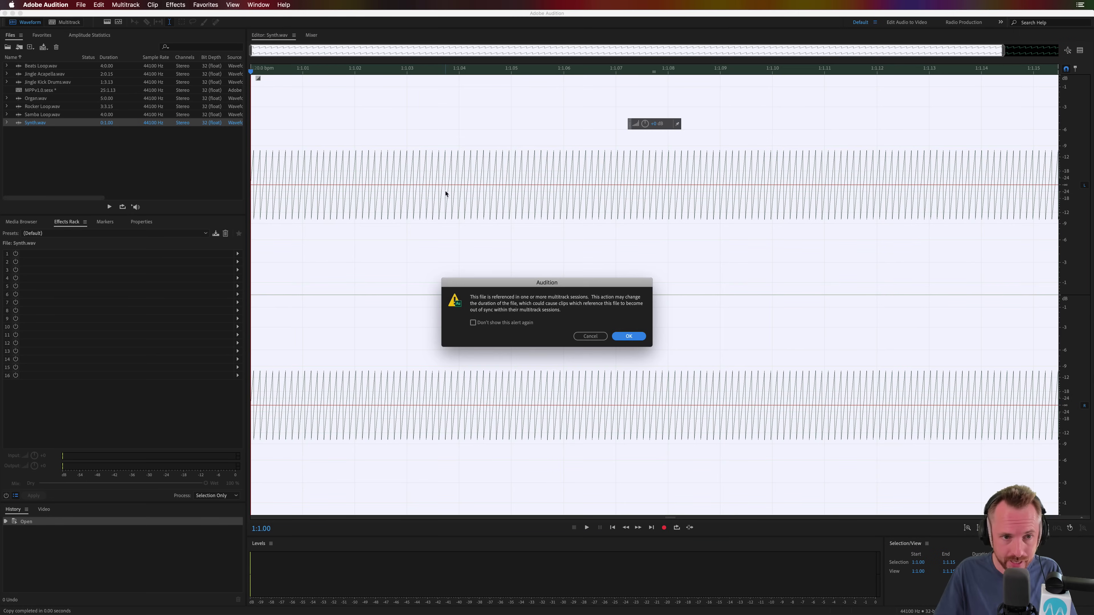
click(636, 337)
click(64, 22)
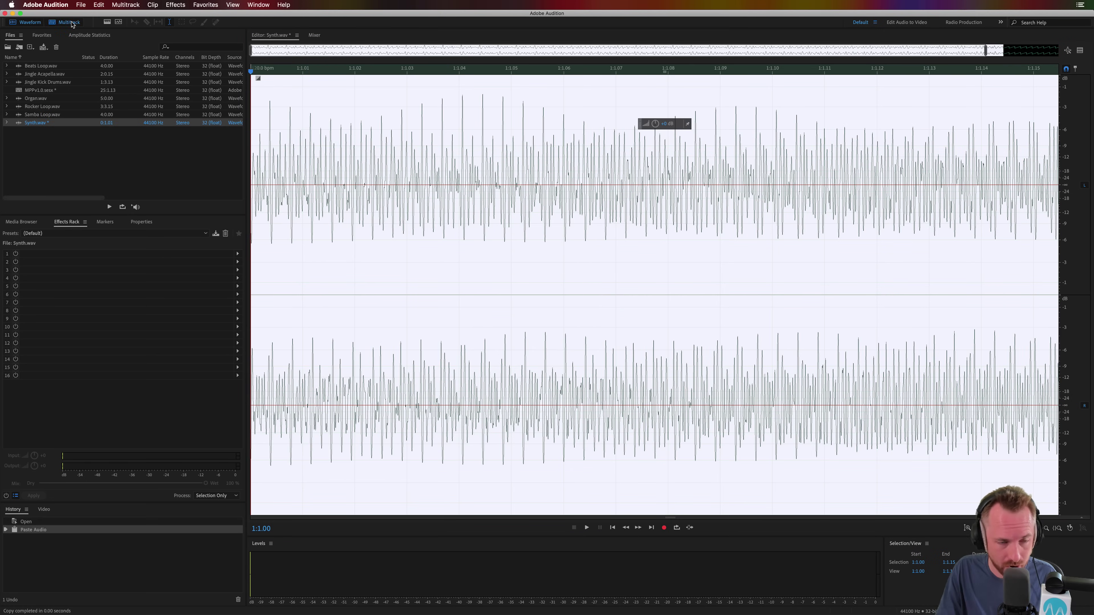
Play the session from 3:2.08 with the whole session zoomed out, then stop
click(583, 72)
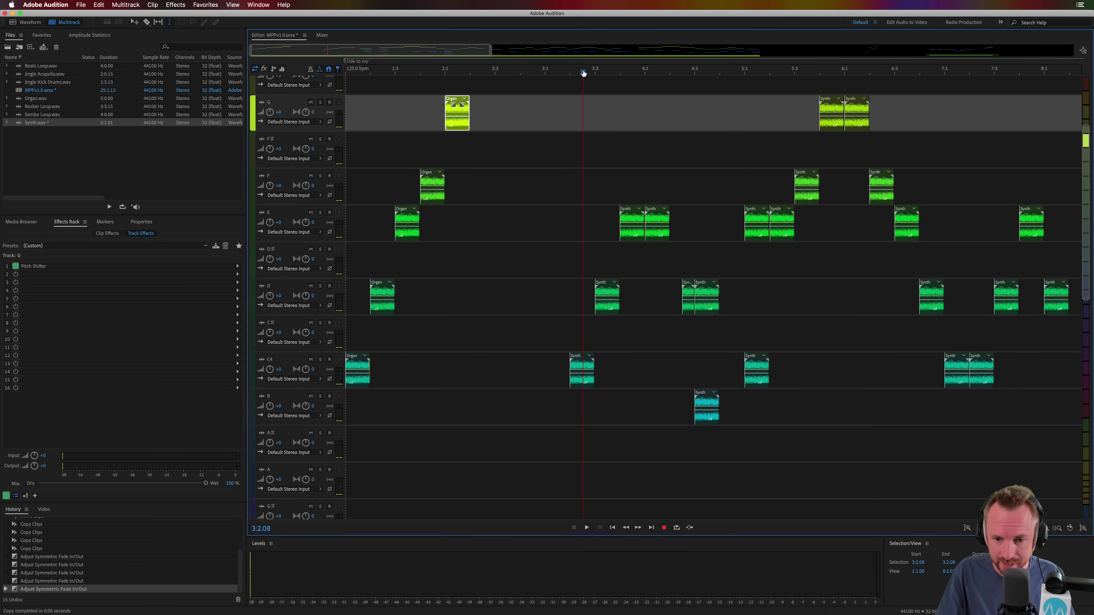
key(space)
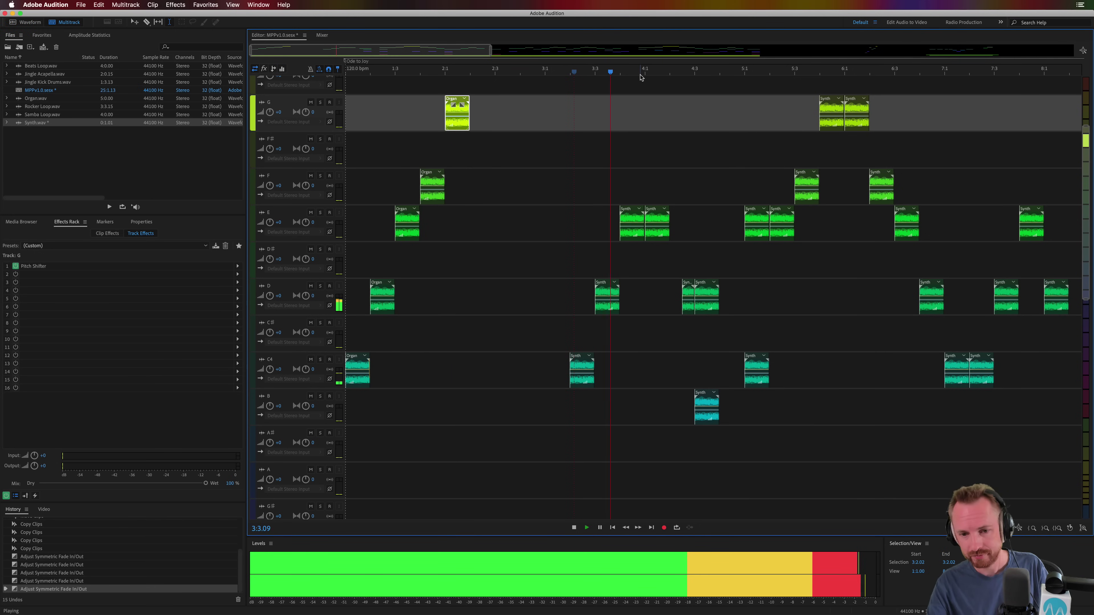
key(backslash)
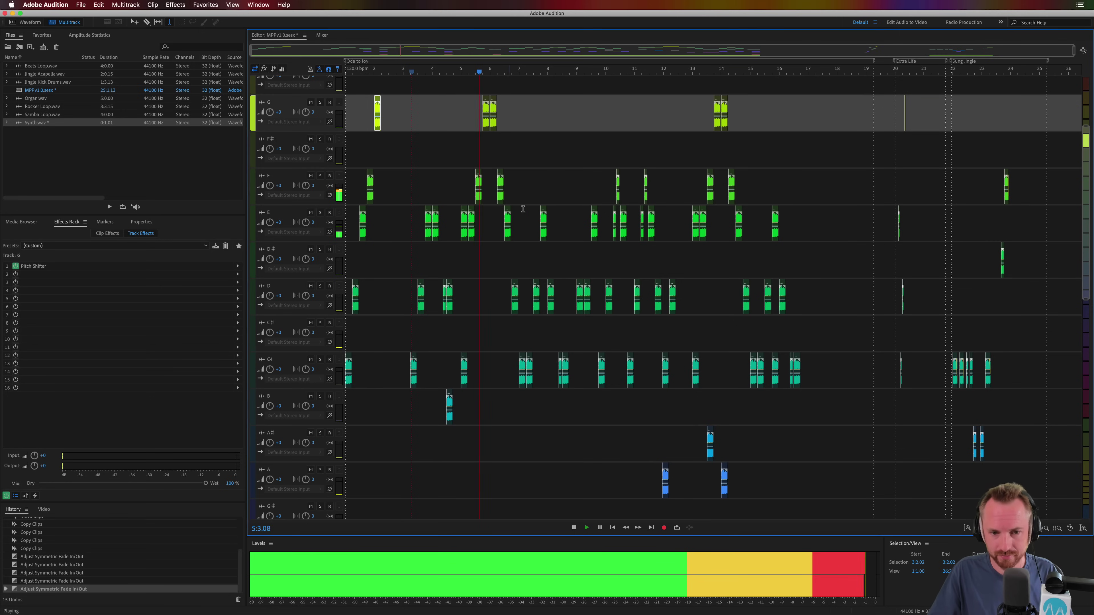
key(space)
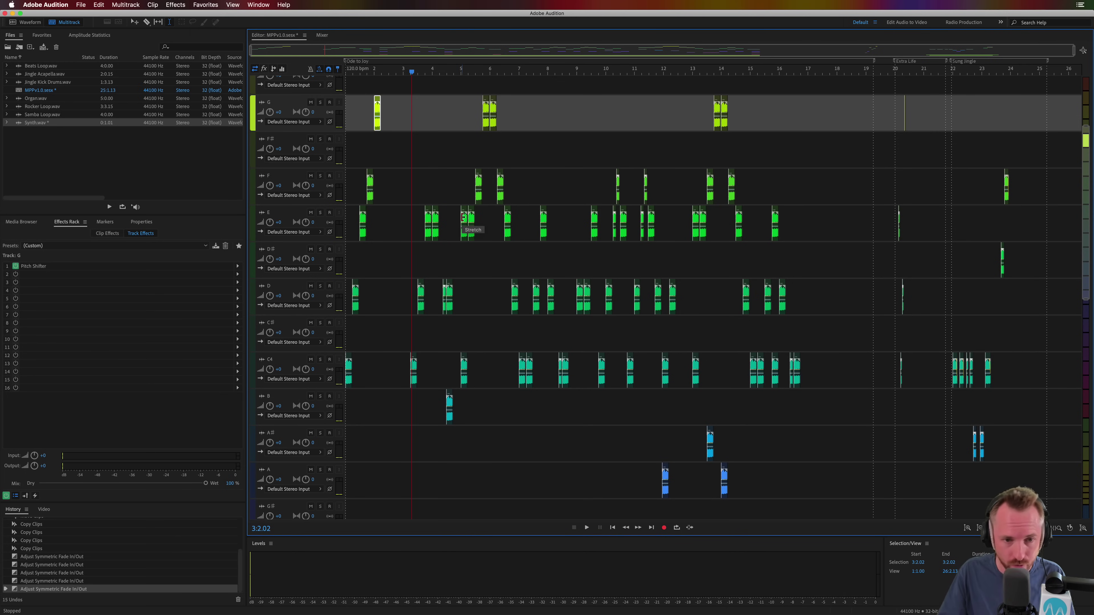
double_click(377, 108)
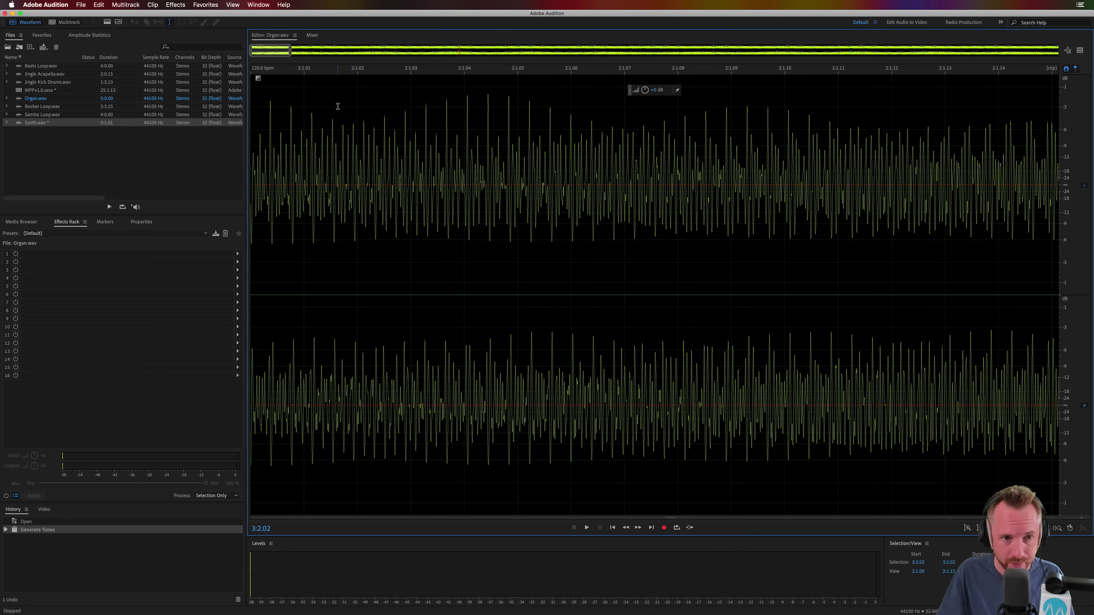
click(175, 5)
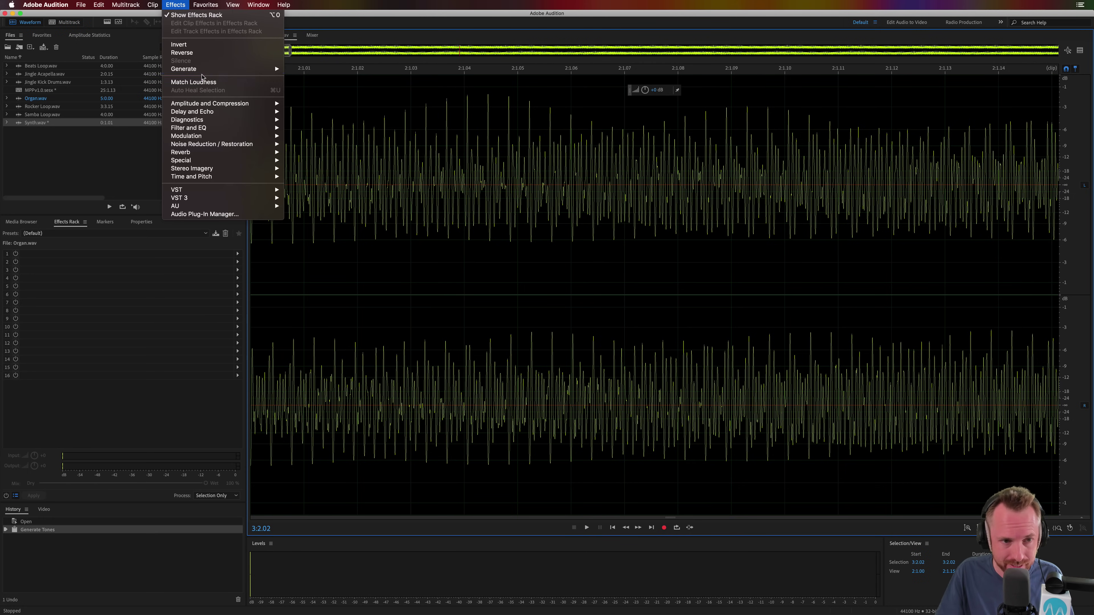
mouse_move(202, 69)
click(301, 78)
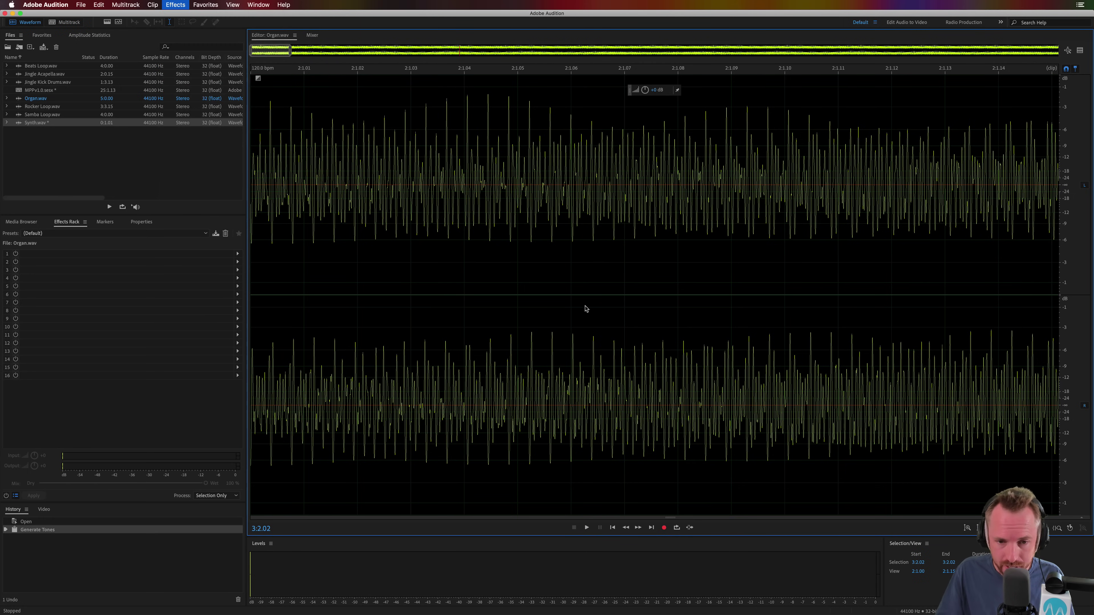
click(628, 336)
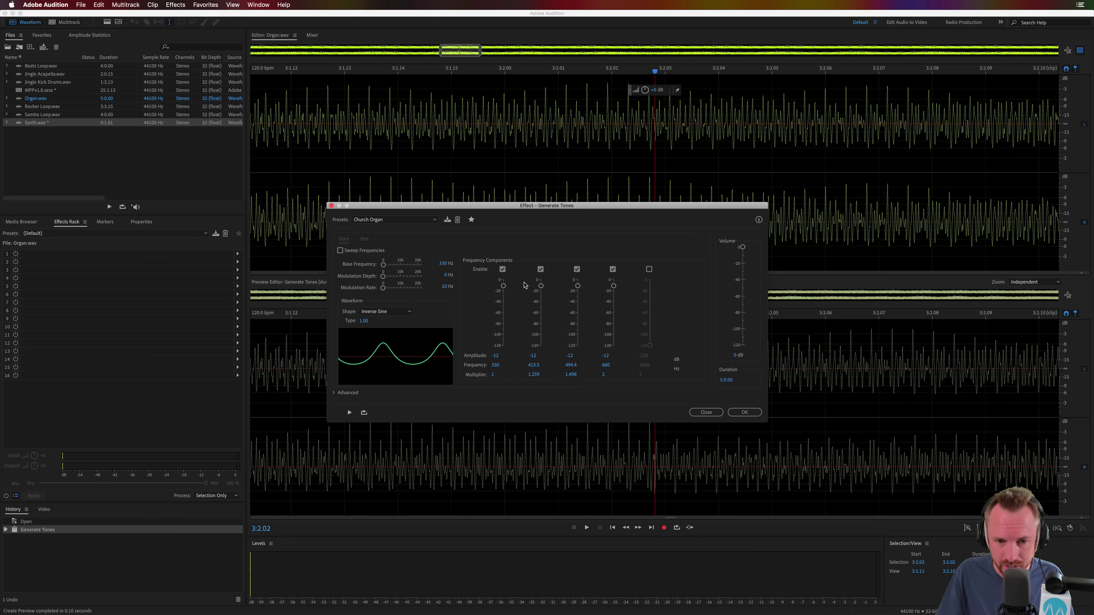
click(443, 263)
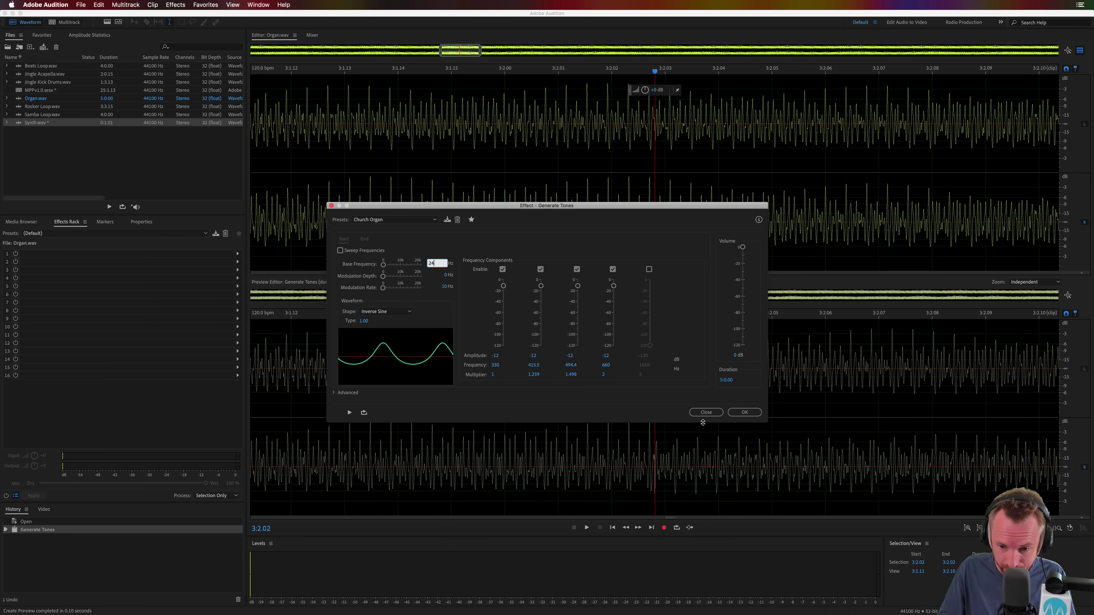
click(705, 412)
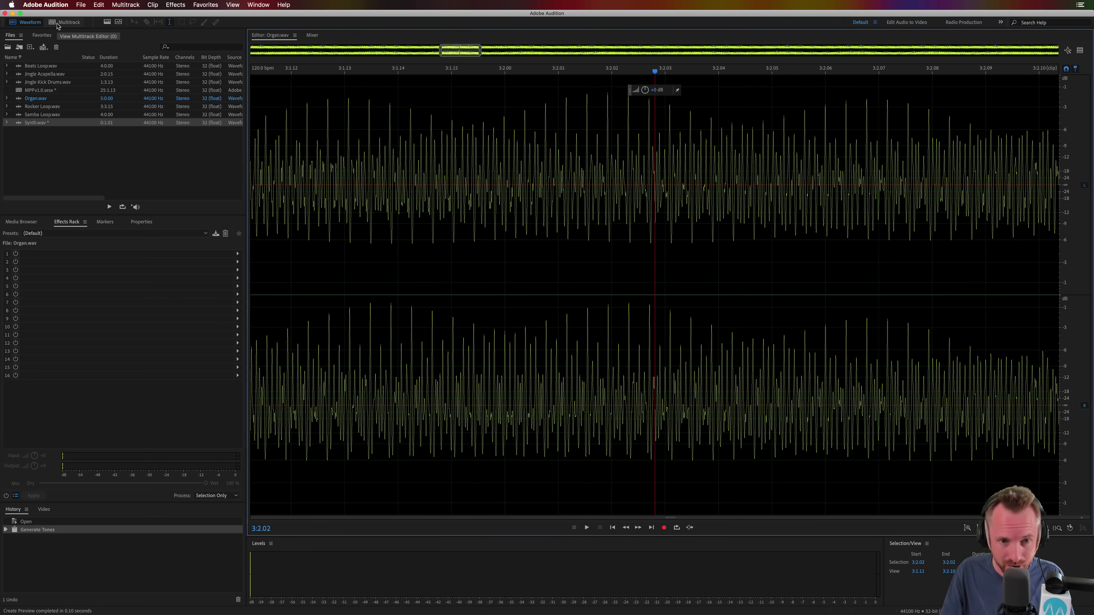
Switch to the MPPv1.0 multitrack session and shrink every track to minimum height
key(0)
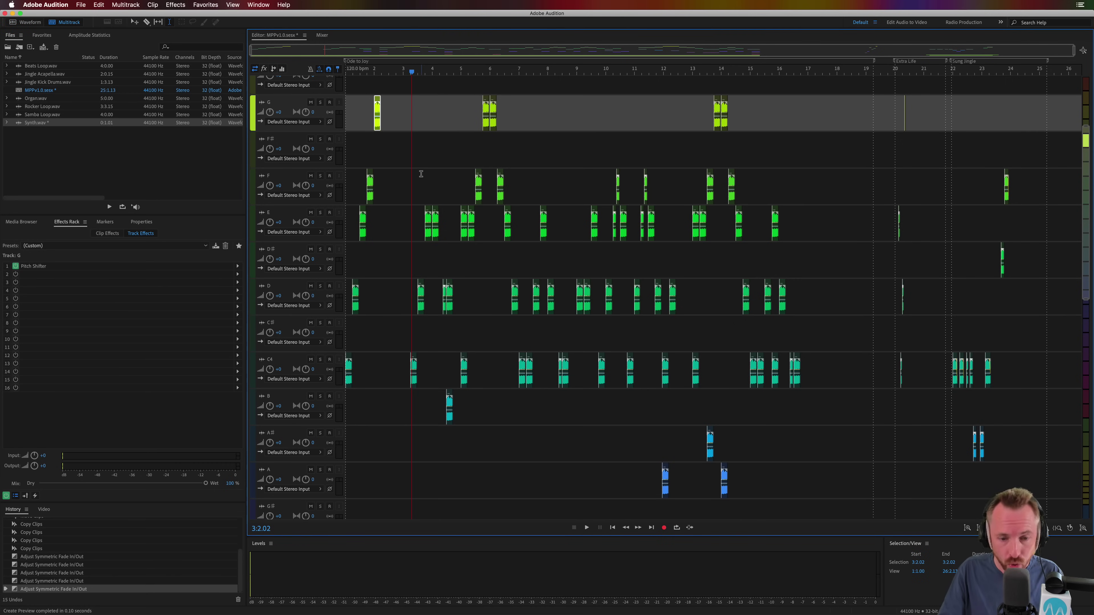
key(alt+minus)
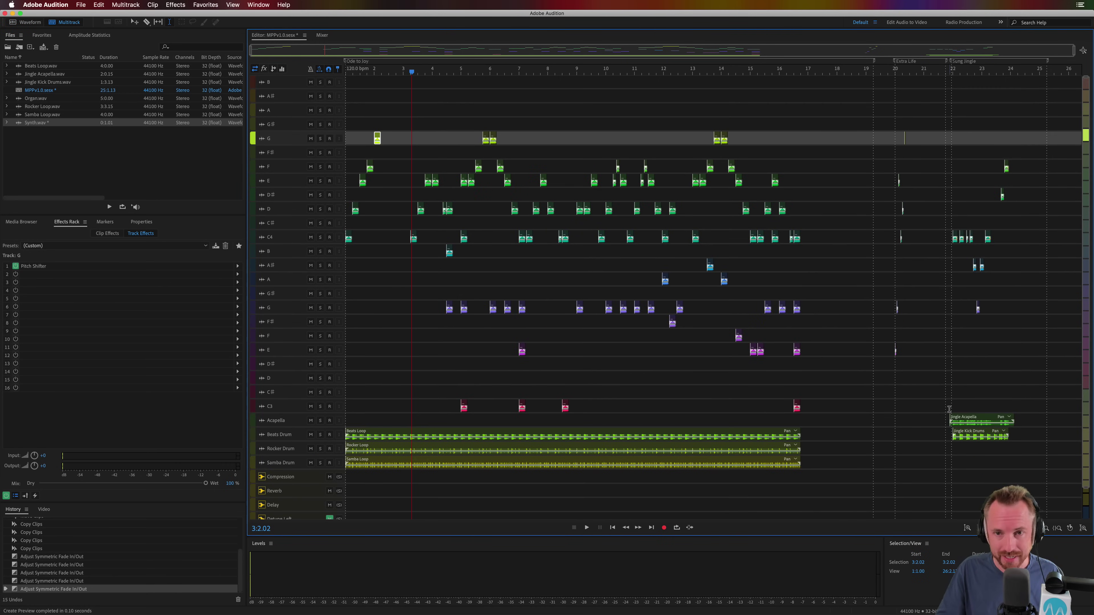